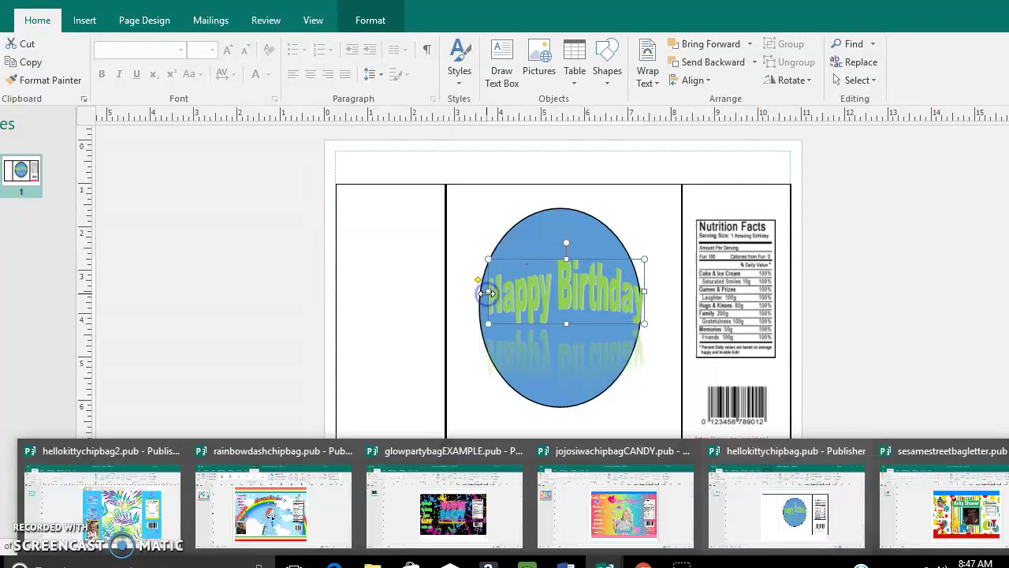
Nudge the "Happy Birthday" WordArt slightly to the left so it lines up with the oval
{"action": "key", "text": "Left"}
{"action": "key", "text": "Left"}
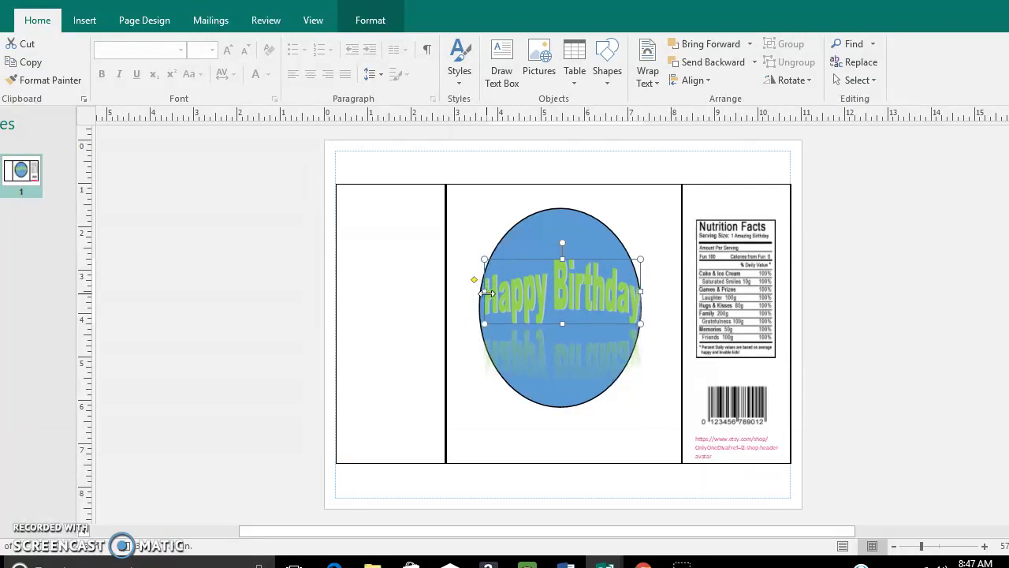
{"action": "left_click", "coordinate": [534, 291]}
{"action": "right_click", "coordinate": [533, 293]}
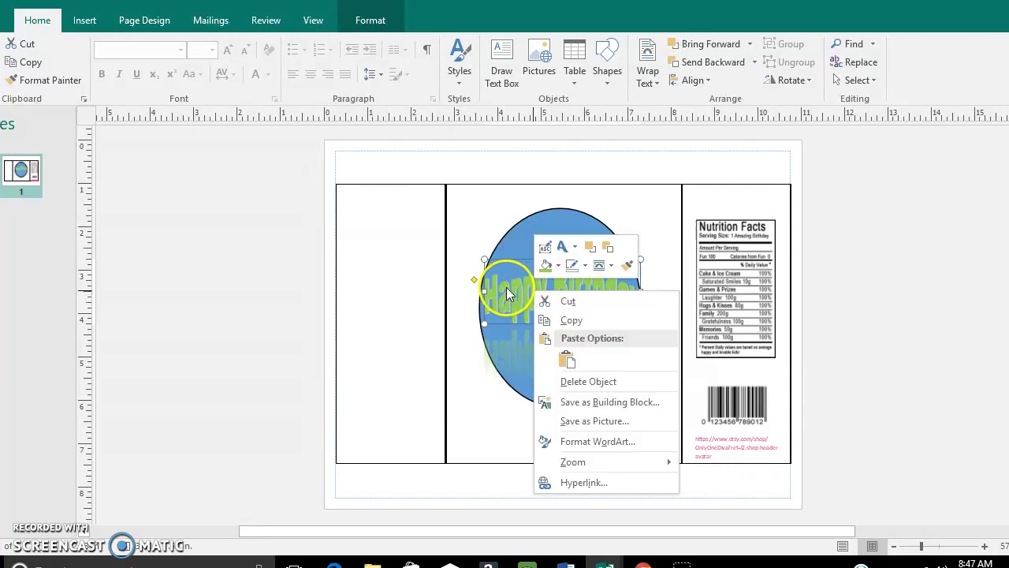
{"action": "right_click", "coordinate": [507, 294]}
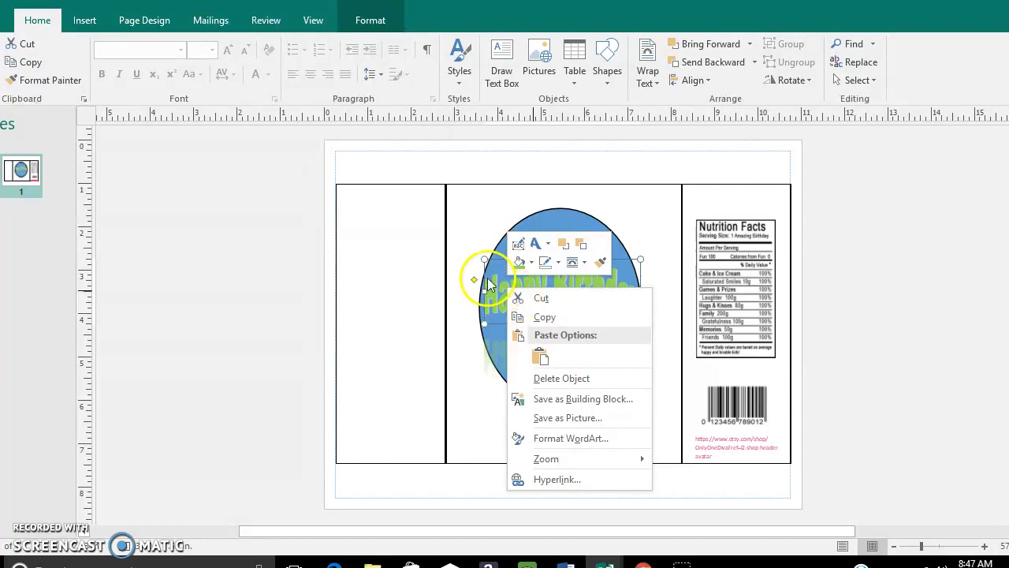
{"action": "left_click", "coordinate": [469, 242]}
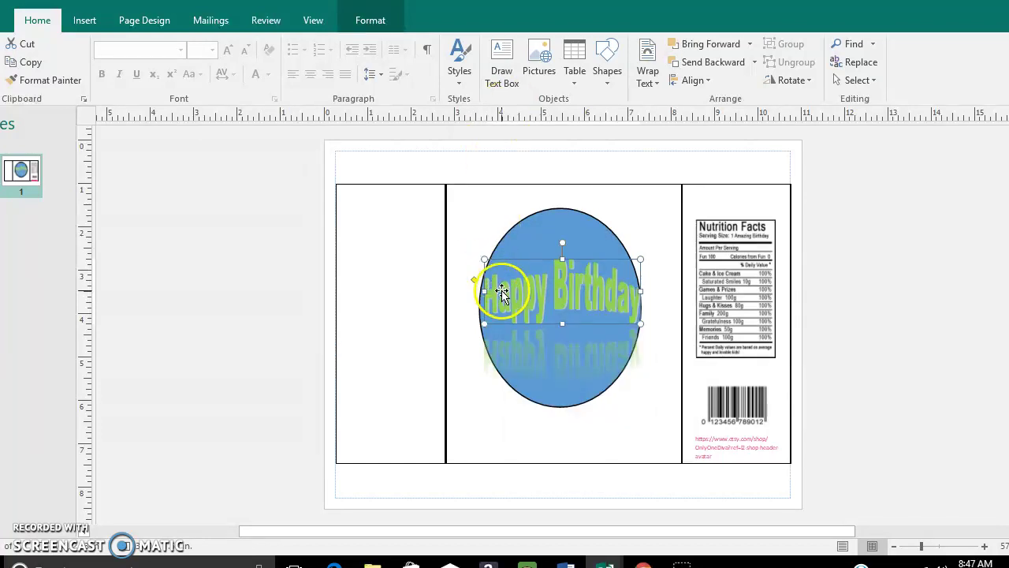
Fill the "Happy Birthday" WordArt with the picture goldglitter.jpg from the Downloads folder
{"action": "left_click", "coordinate": [351, 28]}
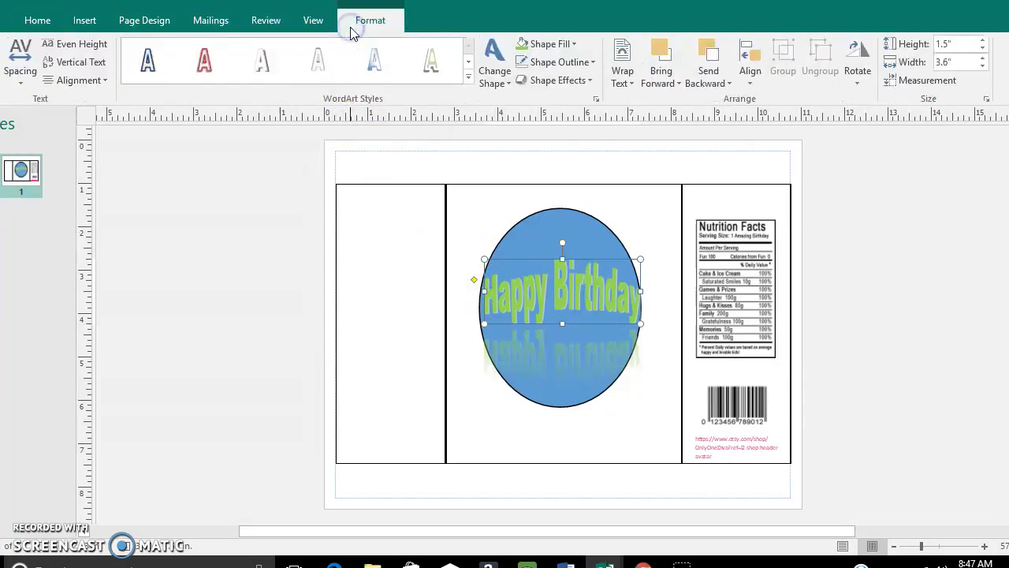
{"action": "left_click", "coordinate": [549, 46]}
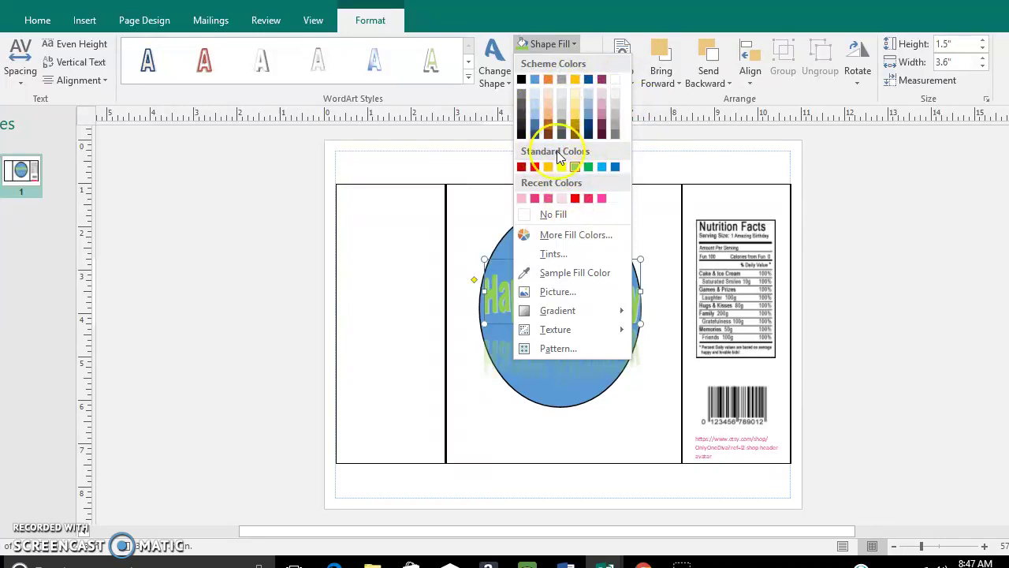
{"action": "left_click", "coordinate": [556, 293]}
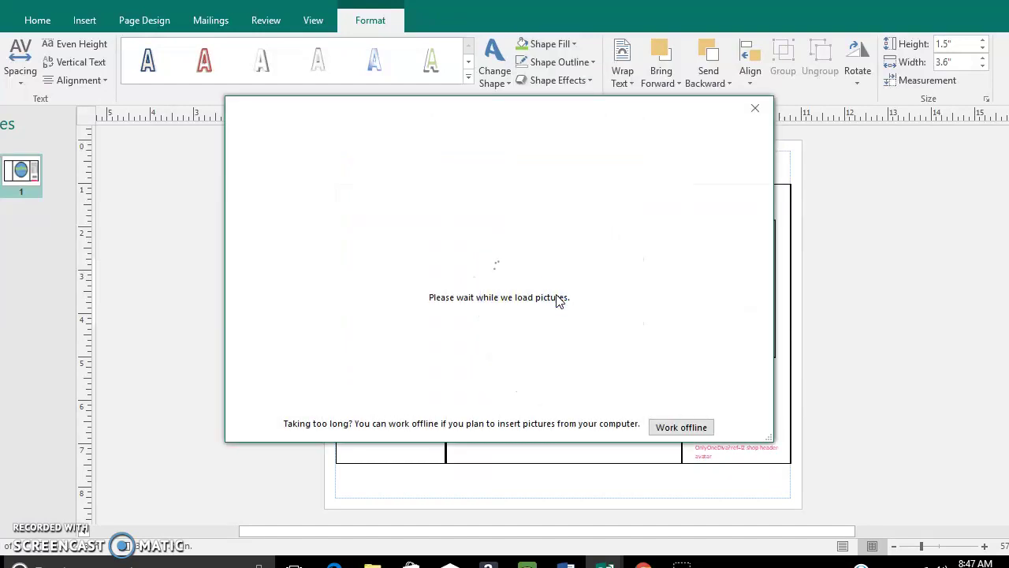
{"action": "left_click", "coordinate": [500, 209]}
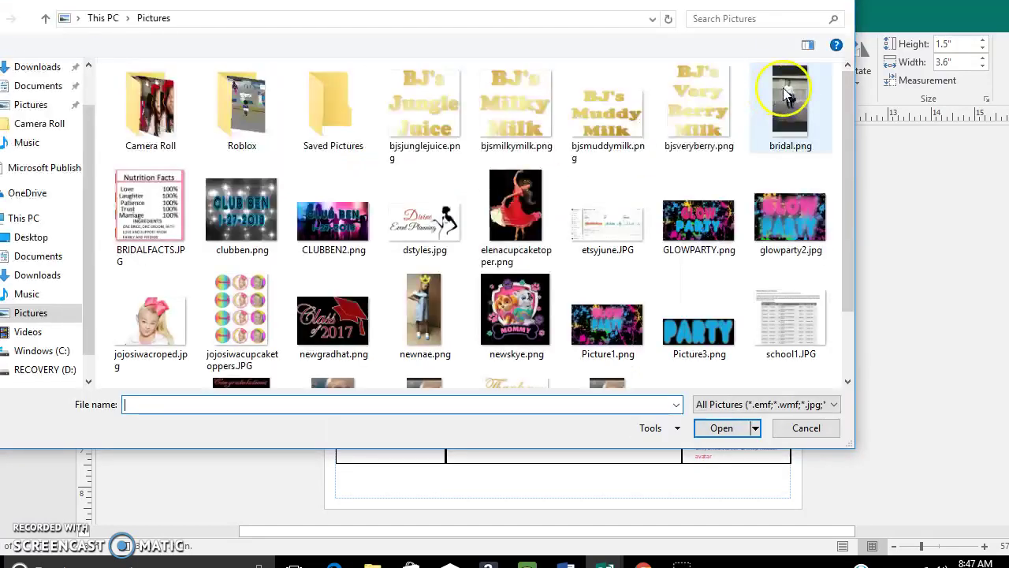
{"action": "left_click_drag", "start_coordinate": [846, 73], "coordinate": [845, 176]}
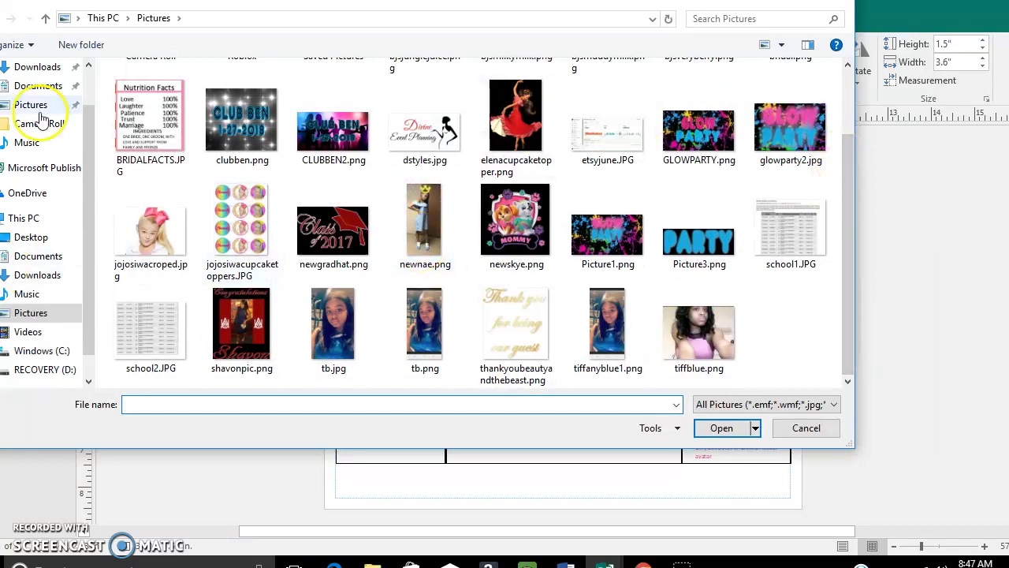
{"action": "left_click", "coordinate": [41, 66]}
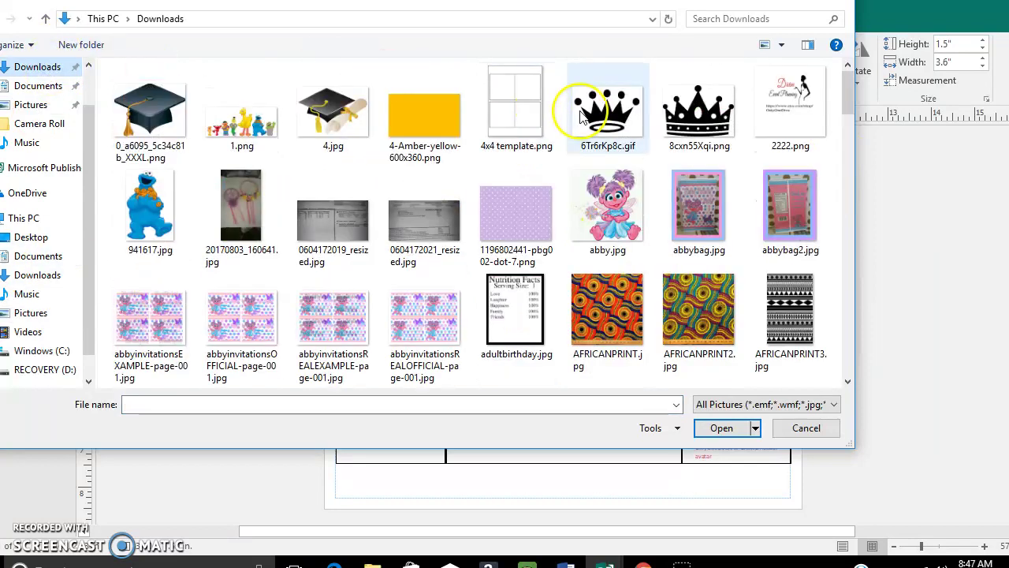
{"action": "left_click_drag", "start_coordinate": [849, 110], "coordinate": [842, 162]}
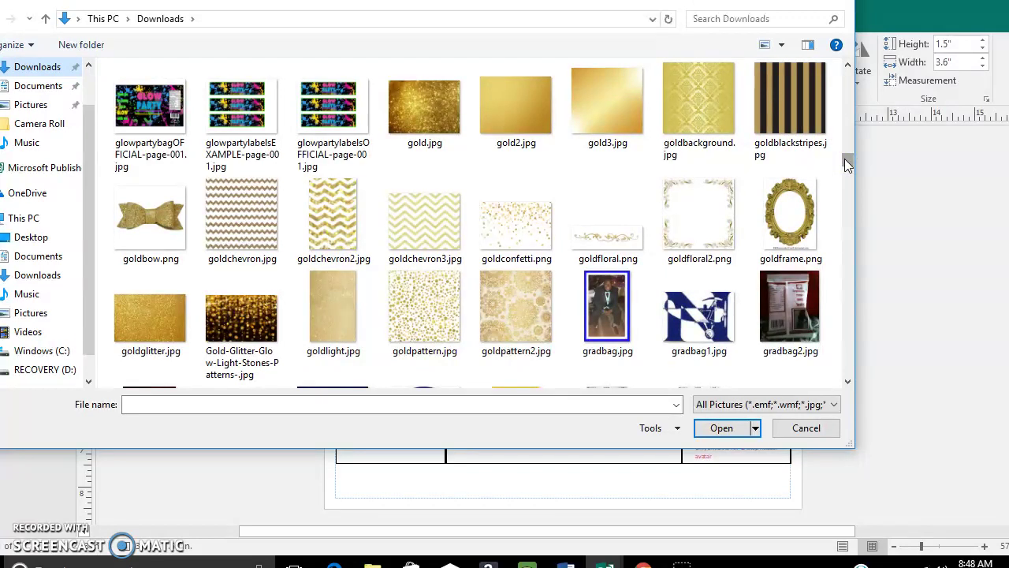
{"action": "left_click", "coordinate": [158, 310]}
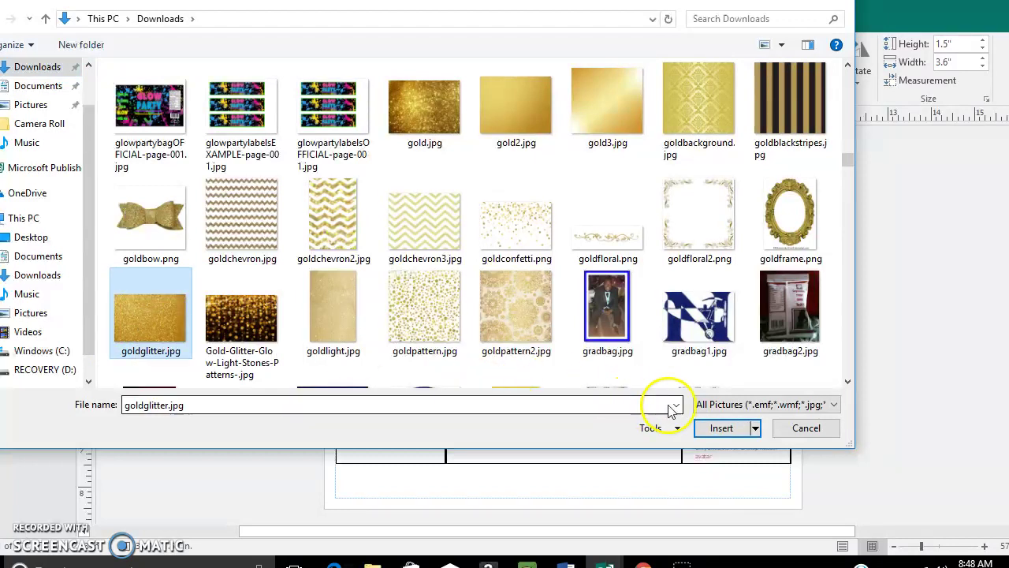
{"action": "left_click", "coordinate": [712, 426]}
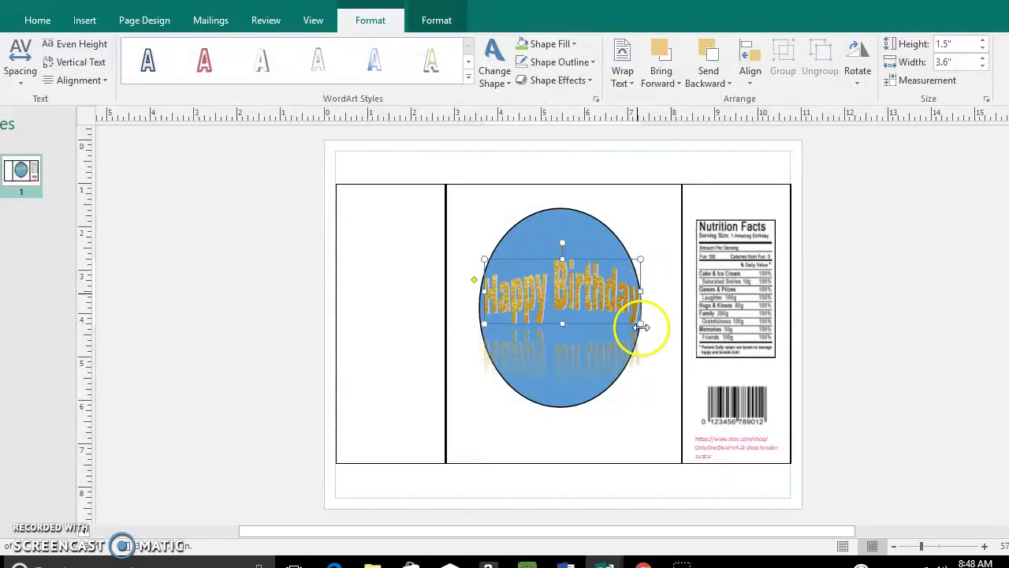
{"action": "left_click", "coordinate": [933, 549]}
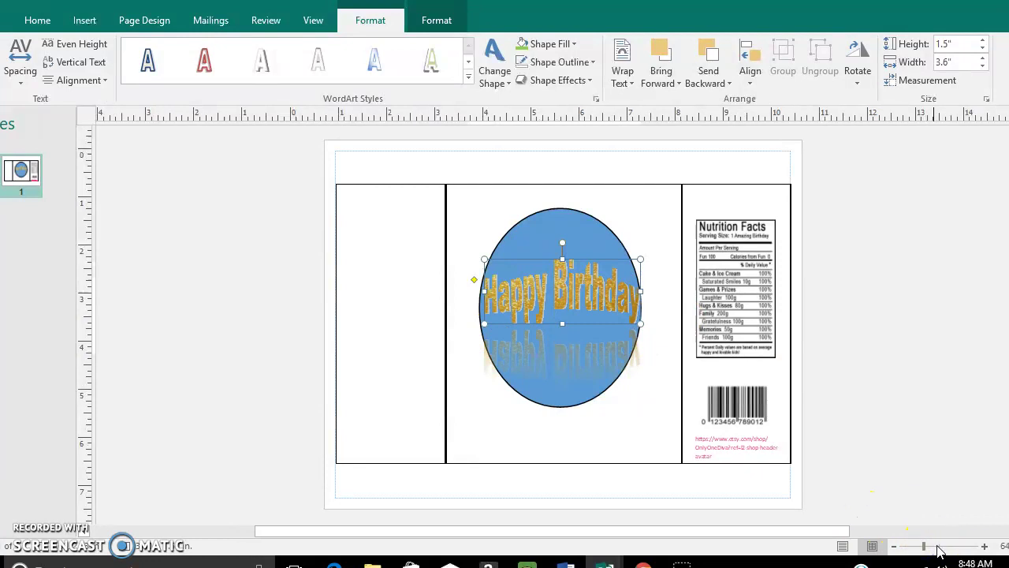
{"action": "left_click", "coordinate": [937, 547]}
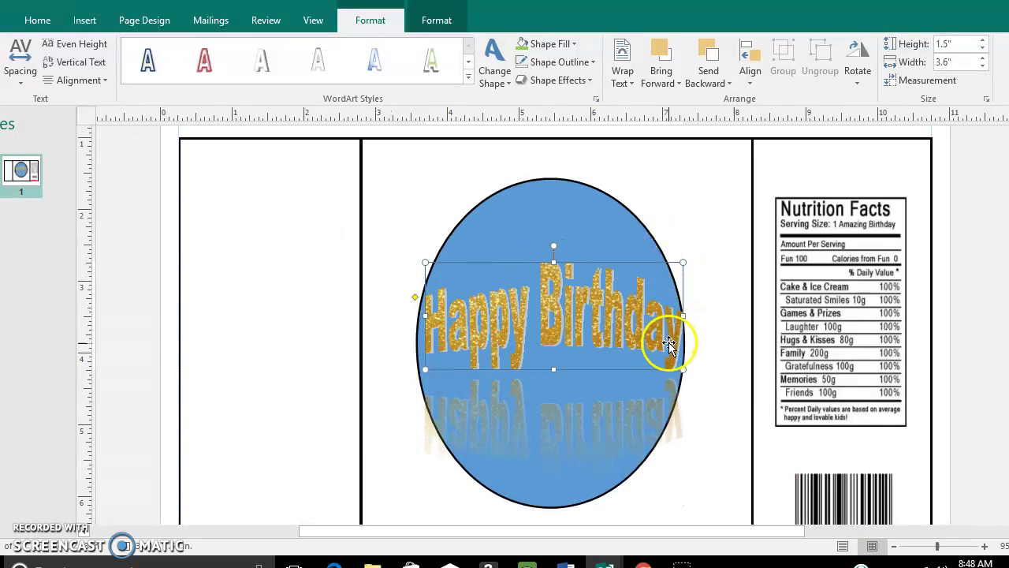
{"action": "left_click", "coordinate": [629, 337]}
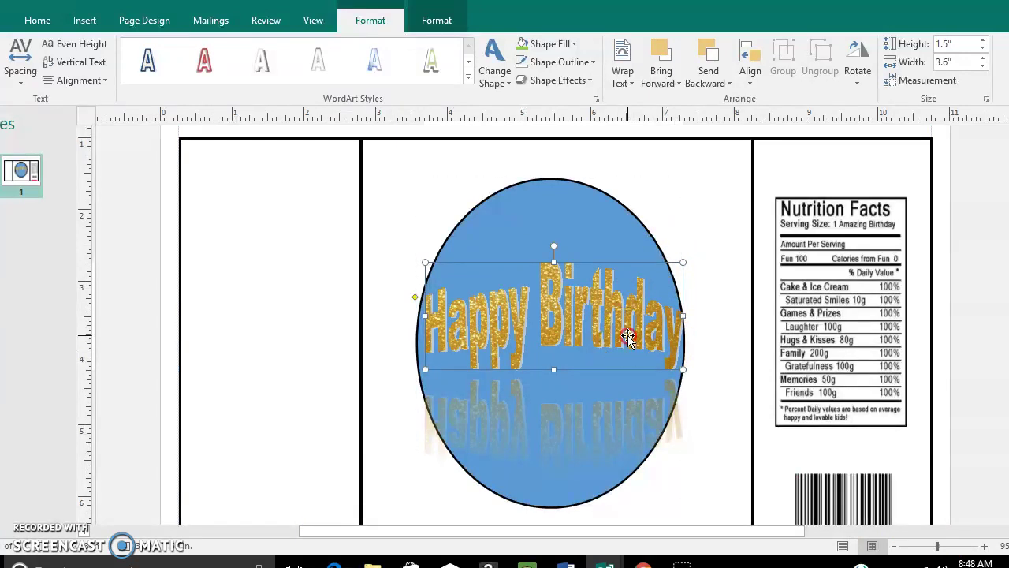
{"action": "right_click", "coordinate": [628, 337]}
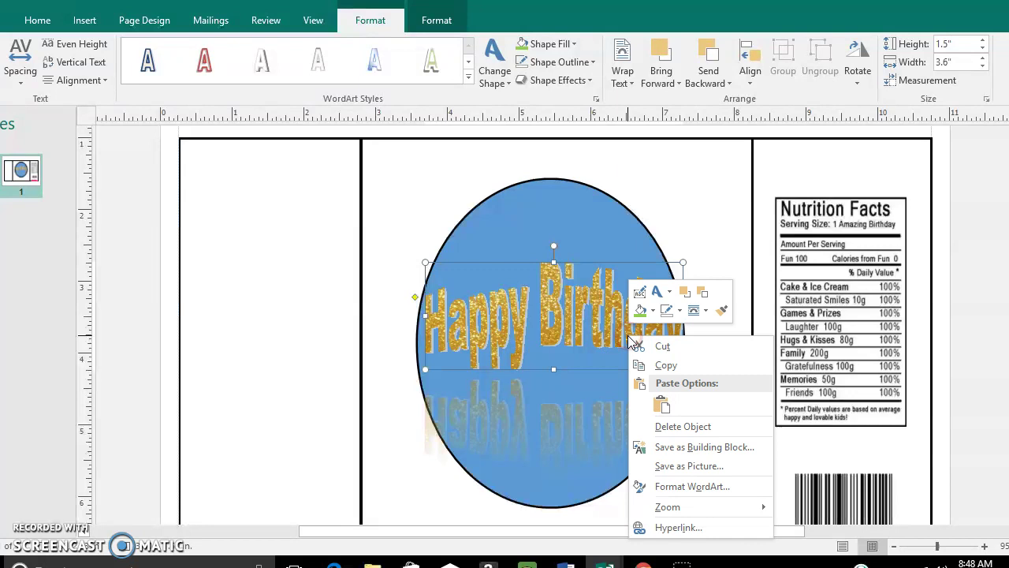
{"action": "left_click", "coordinate": [439, 24]}
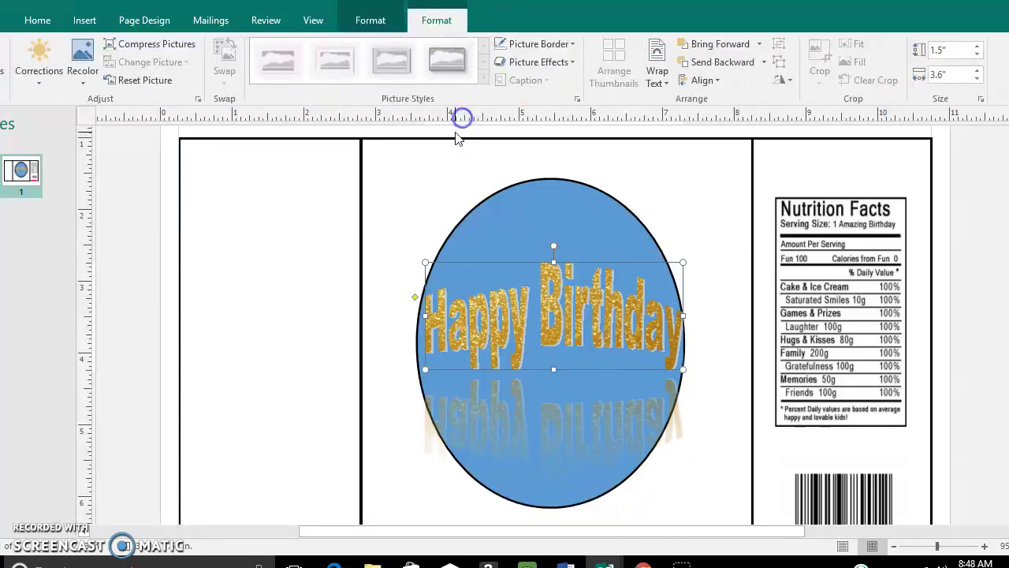
Fill the oval behind the WordArt with the picture silverglitter.jpg from the Downloads folder
{"action": "left_click", "coordinate": [528, 312]}
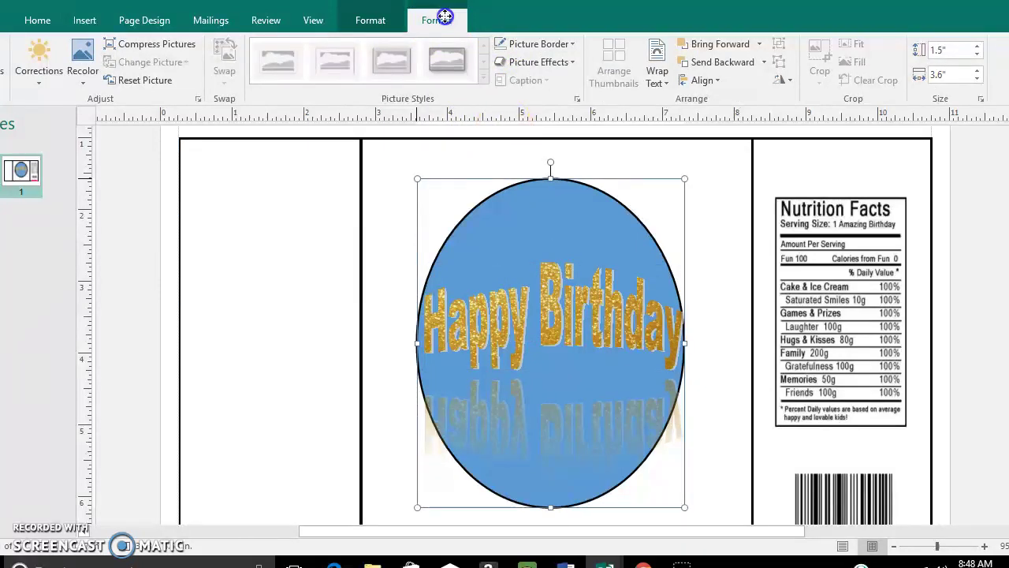
{"action": "key", "text": "Escape"}
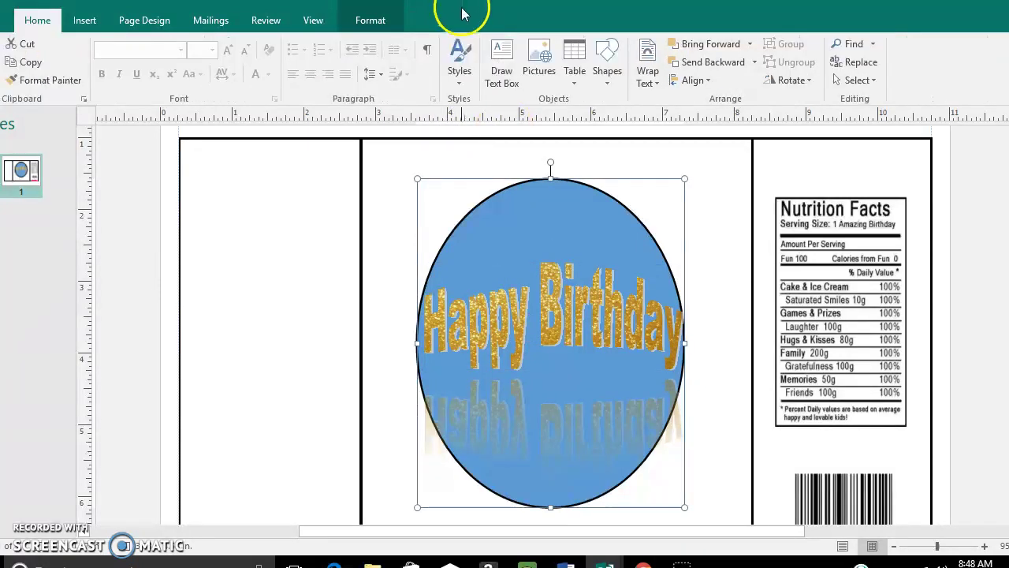
{"action": "left_click", "coordinate": [382, 19]}
{"action": "left_click", "coordinate": [455, 45]}
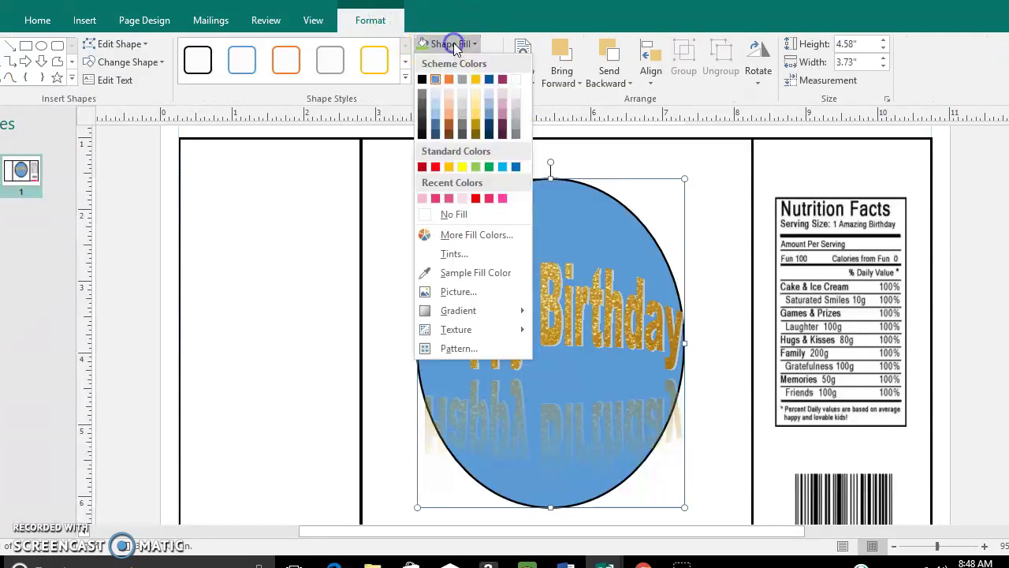
{"action": "left_click", "coordinate": [455, 292]}
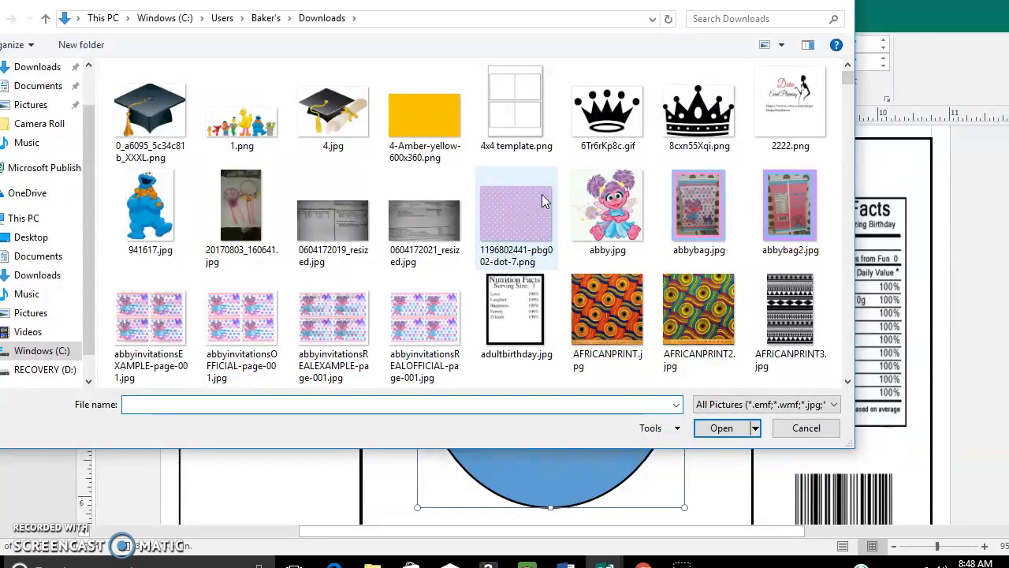
{"action": "type", "text": "sil"}
{"action": "key", "text": "Down"}
{"action": "key", "text": "Down"}
{"action": "key", "text": "Down"}
{"action": "key", "text": "Down"}
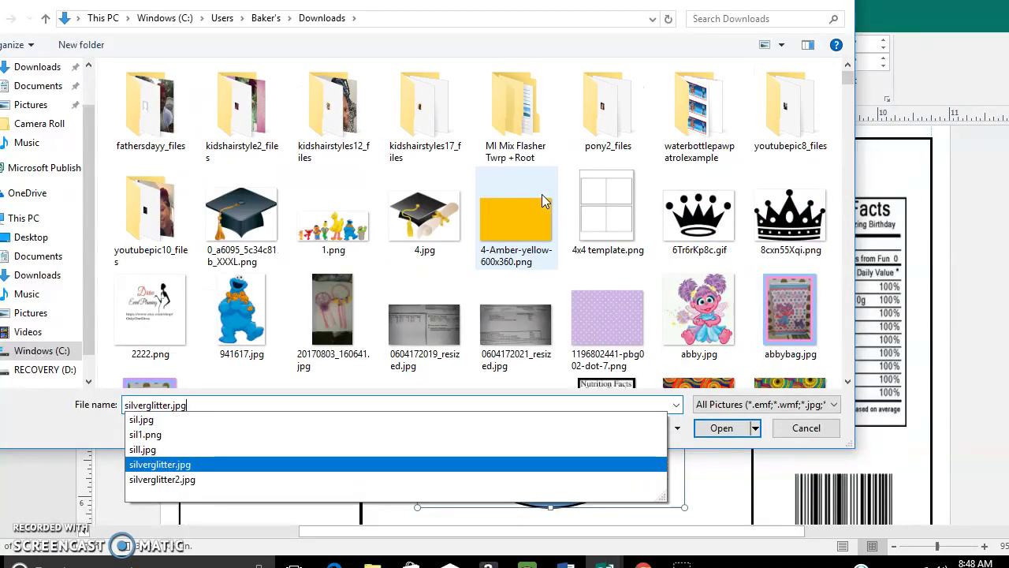
{"action": "key", "text": "Return"}
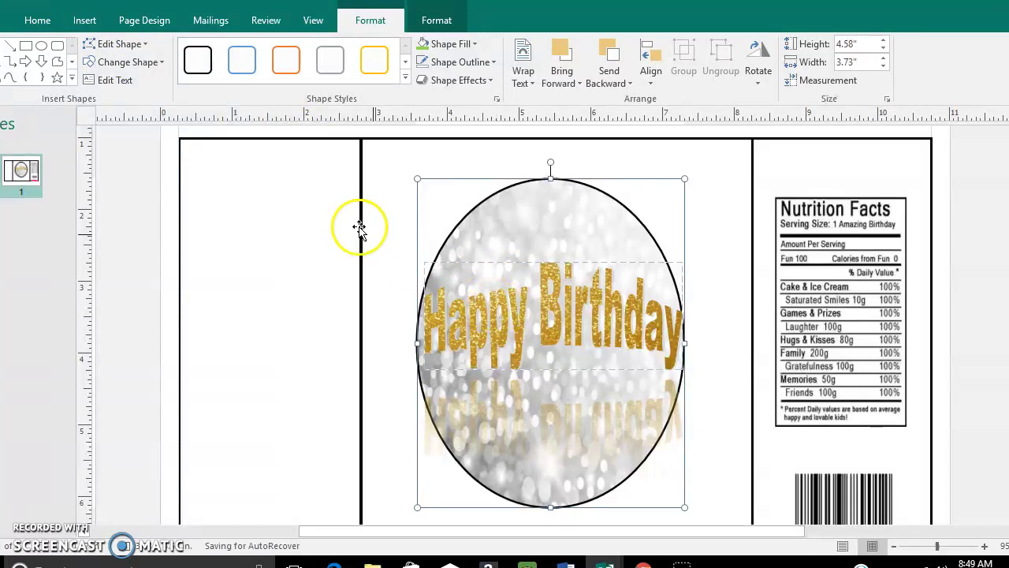
Replace the oval's picture fill with solid light green
{"action": "left_click", "coordinate": [513, 310]}
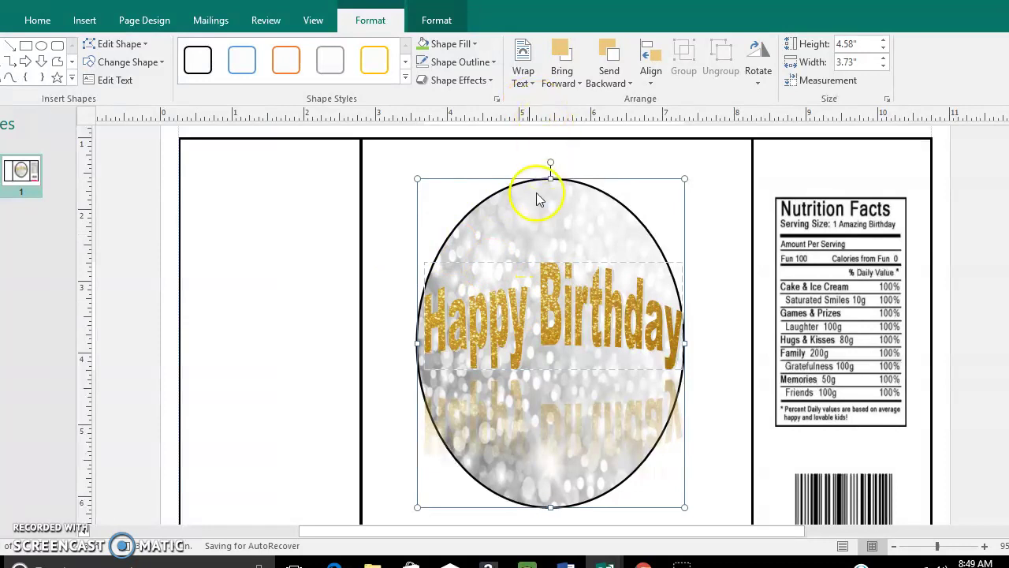
{"action": "left_click", "coordinate": [424, 46]}
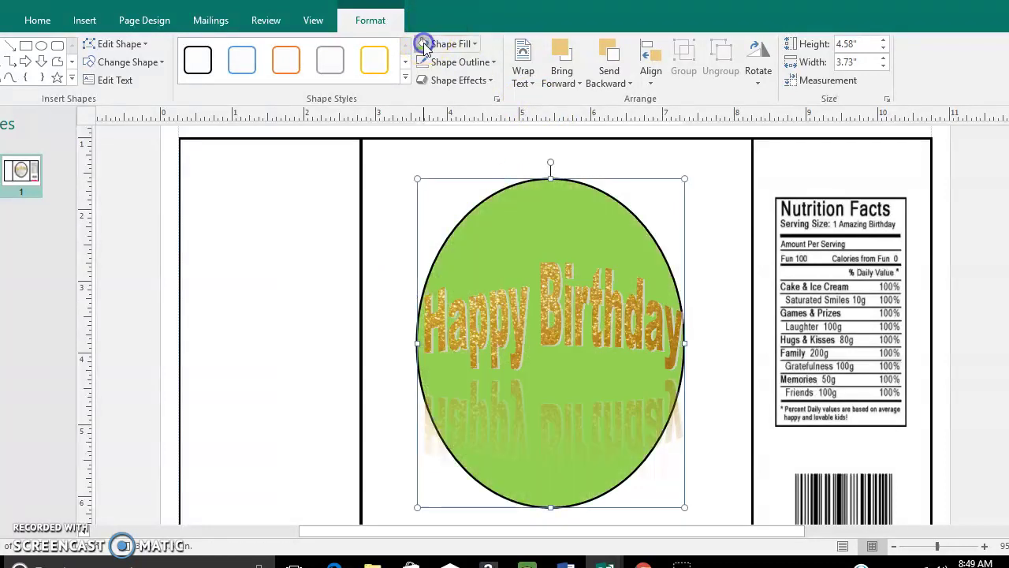
{"action": "left_click", "coordinate": [524, 320]}
{"action": "left_click", "coordinate": [733, 524]}
Fill the "Happy Birthday" WordArt on the green oval with a silver glitter picture from the Downloads folder
{"action": "left_click", "coordinate": [577, 426]}
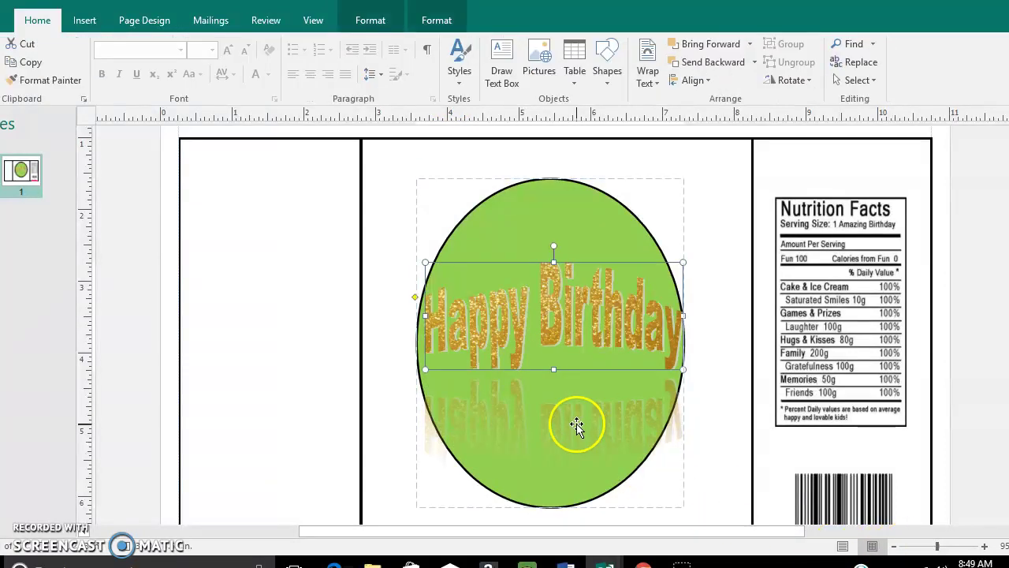
{"action": "left_click", "coordinate": [440, 22]}
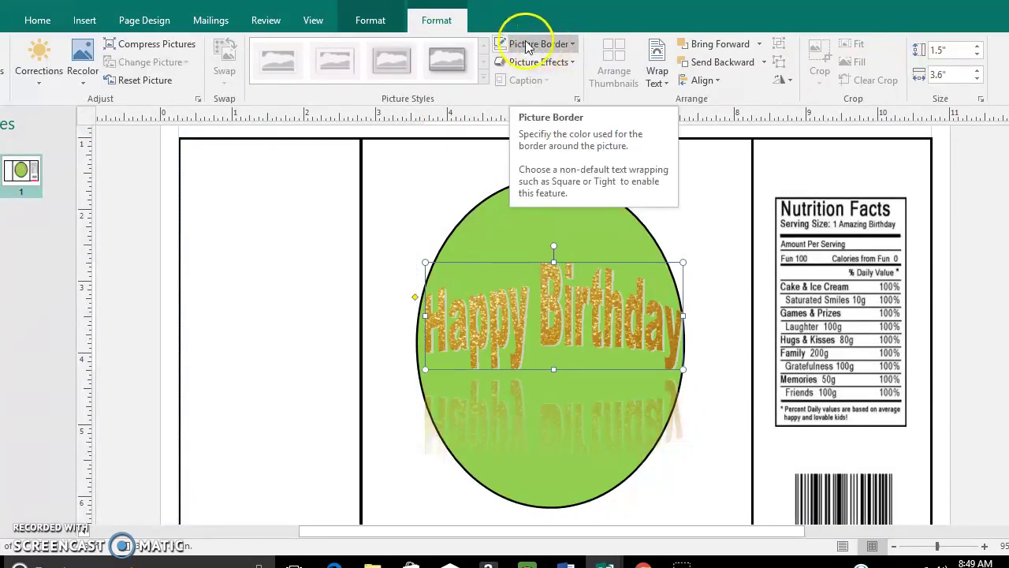
{"action": "left_click", "coordinate": [376, 21]}
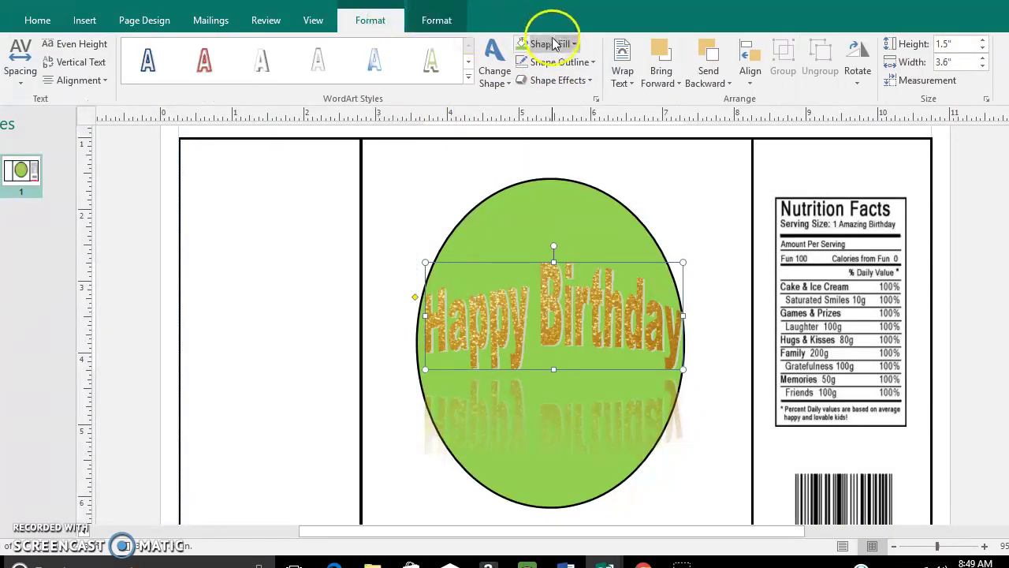
{"action": "left_click", "coordinate": [551, 44]}
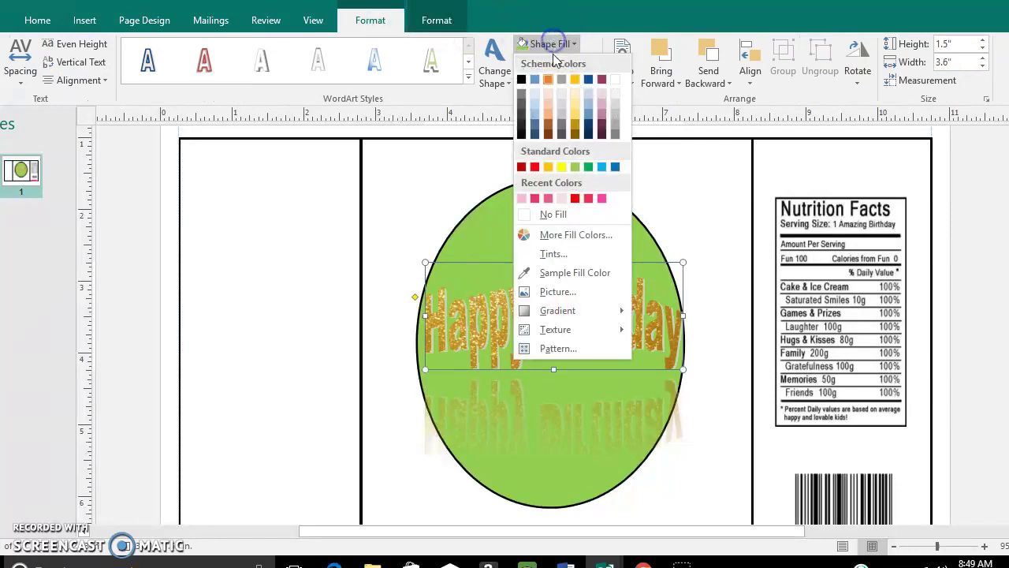
{"action": "left_click", "coordinate": [563, 292]}
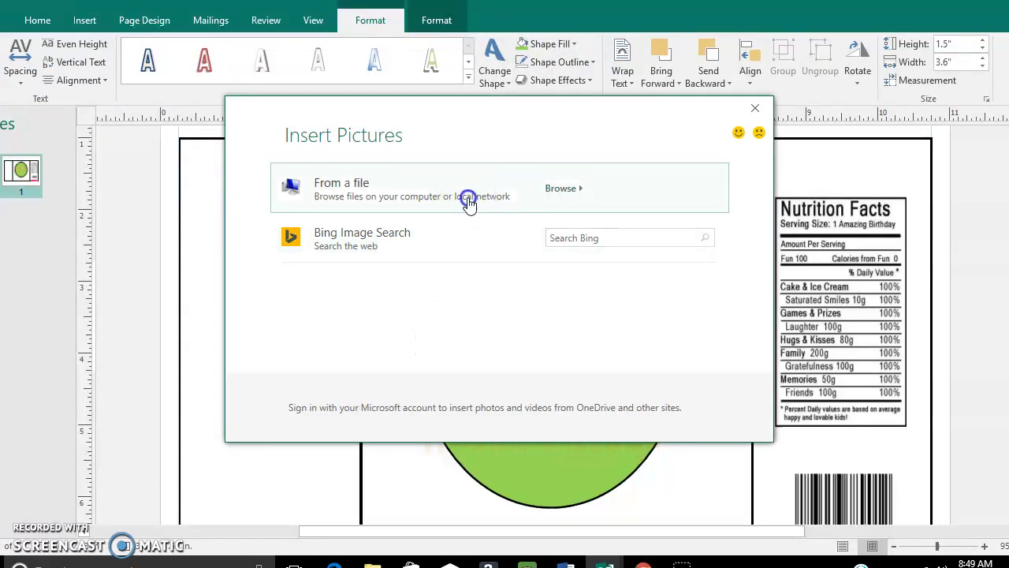
{"action": "left_click", "coordinate": [466, 197]}
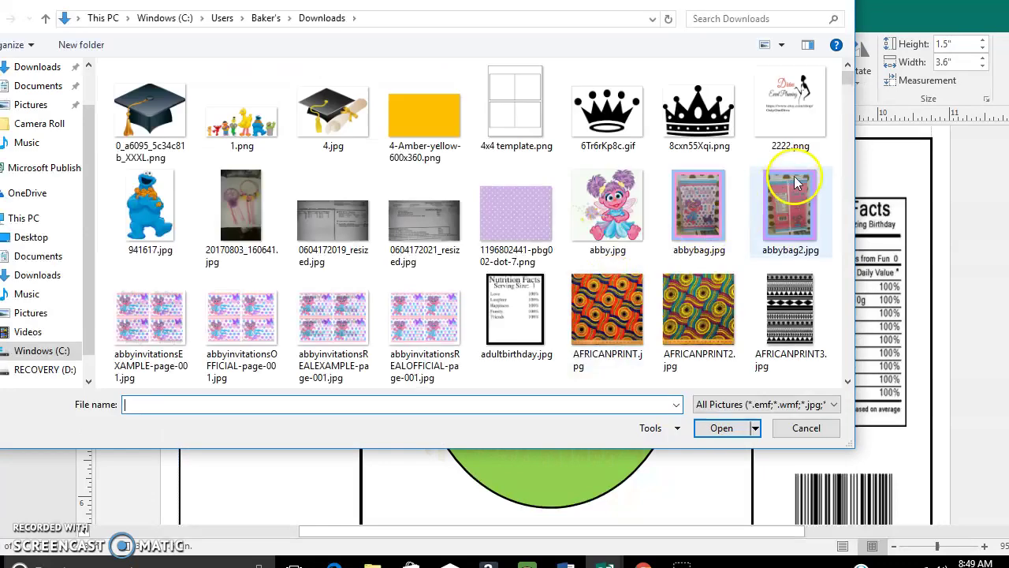
{"action": "left_click_drag", "start_coordinate": [849, 76], "coordinate": [851, 95]}
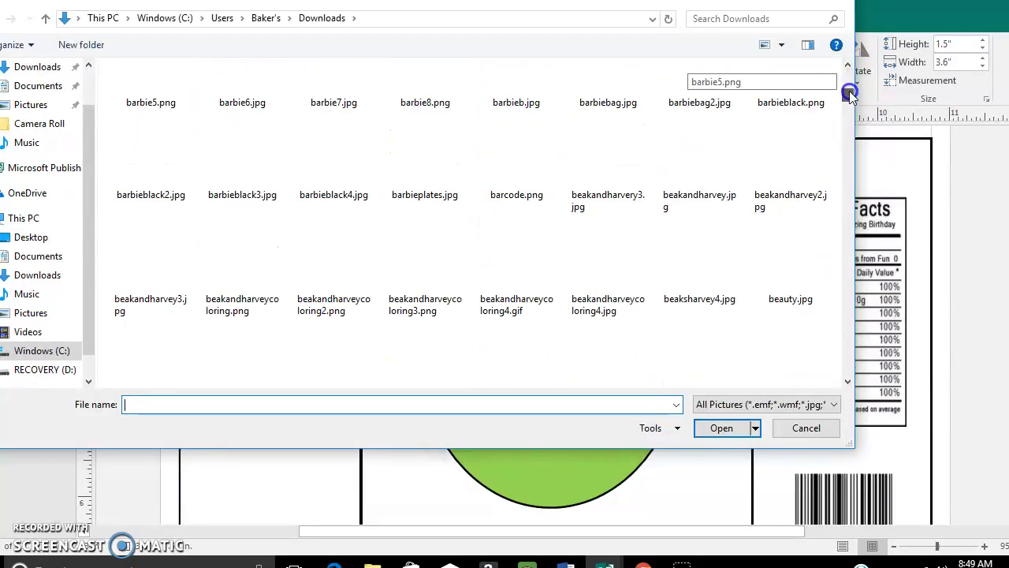
{"action": "type", "text": "sil"}
{"action": "key", "text": "Down"}
{"action": "key", "text": "Down"}
{"action": "key", "text": "Down"}
{"action": "key", "text": "Down"}
{"action": "key", "text": "Down"}
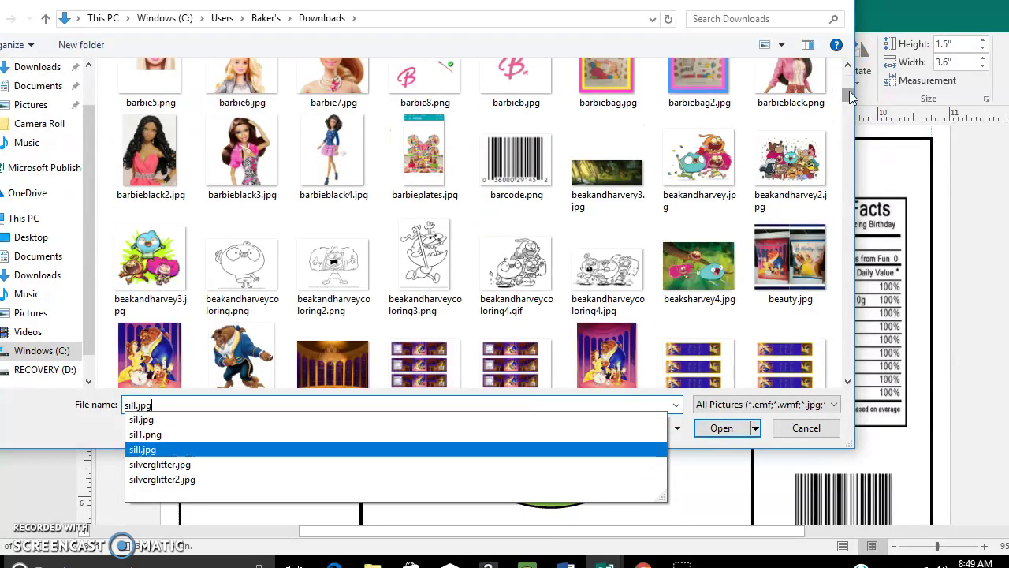
{"action": "key", "text": "Return"}
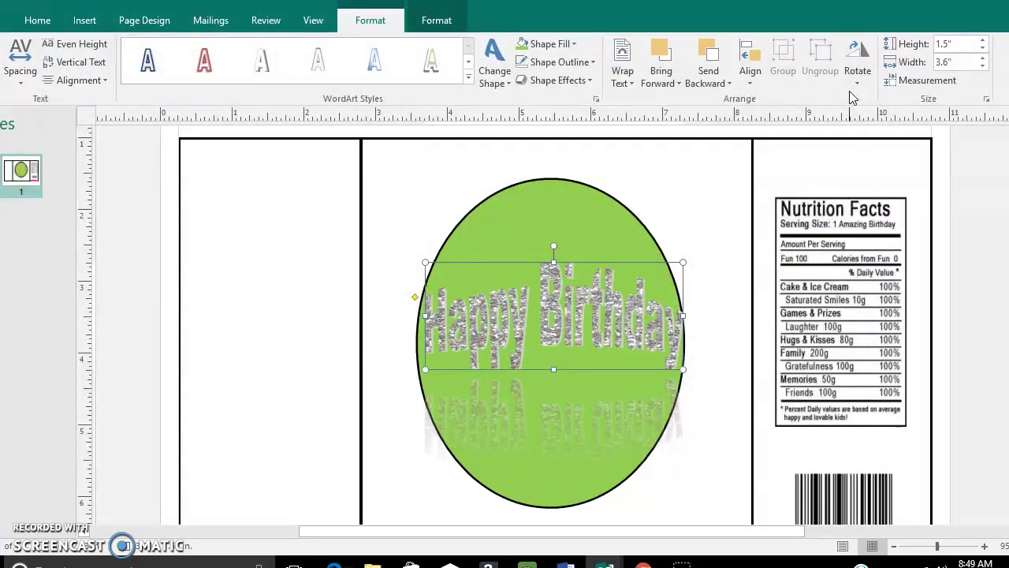
Switch to the candy-themed chip bag design jojosiwachipbagCANDY.pub
{"action": "left_click", "coordinate": [708, 300]}
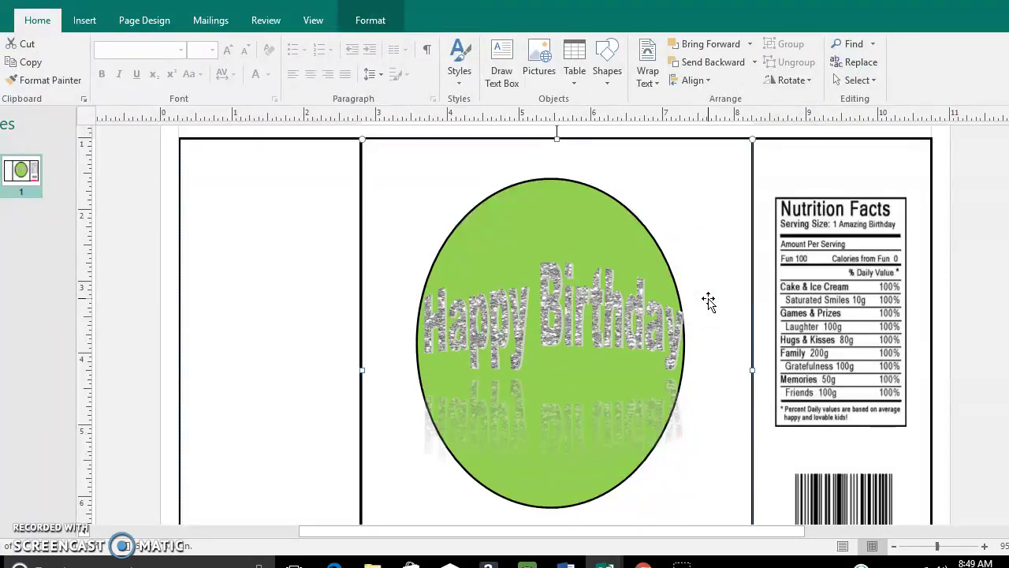
{"action": "mouse_move", "coordinate": [605, 564]}
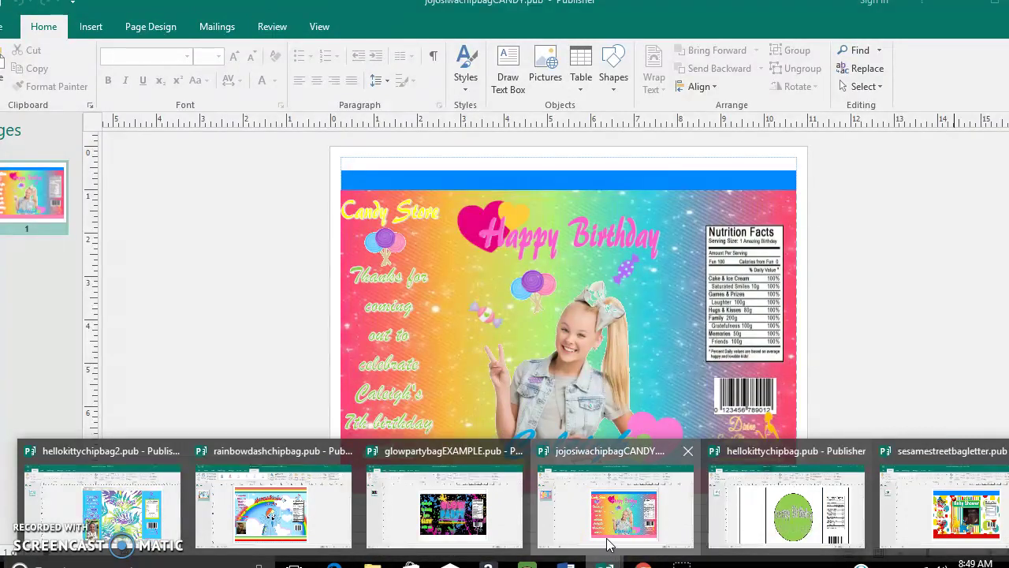
{"action": "left_click", "coordinate": [608, 550]}
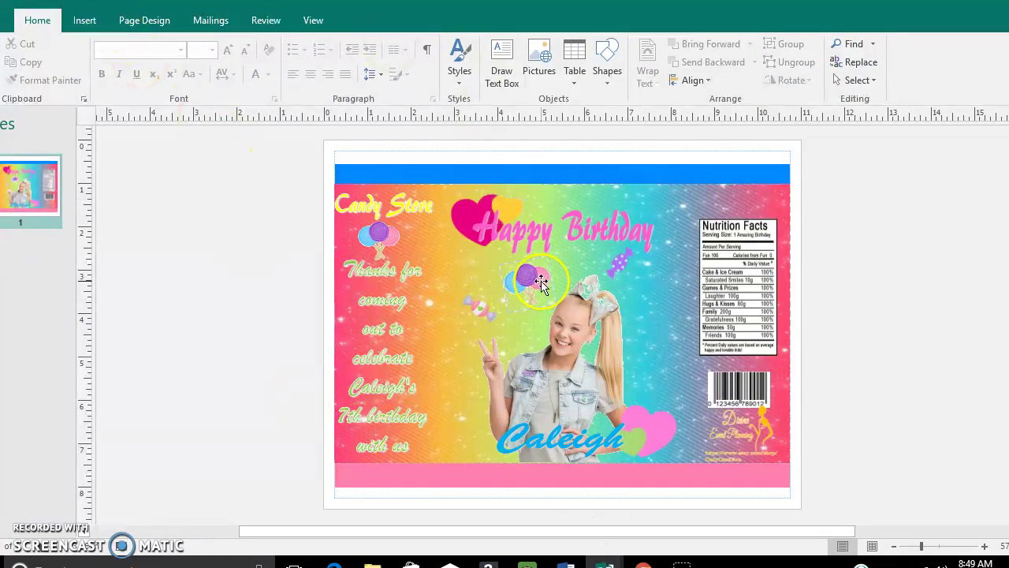
Insert the picture of three crossed lollipops from the Downloads folder into the candy chip bag design
{"action": "left_click", "coordinate": [79, 25]}
{"action": "left_click", "coordinate": [96, 53]}
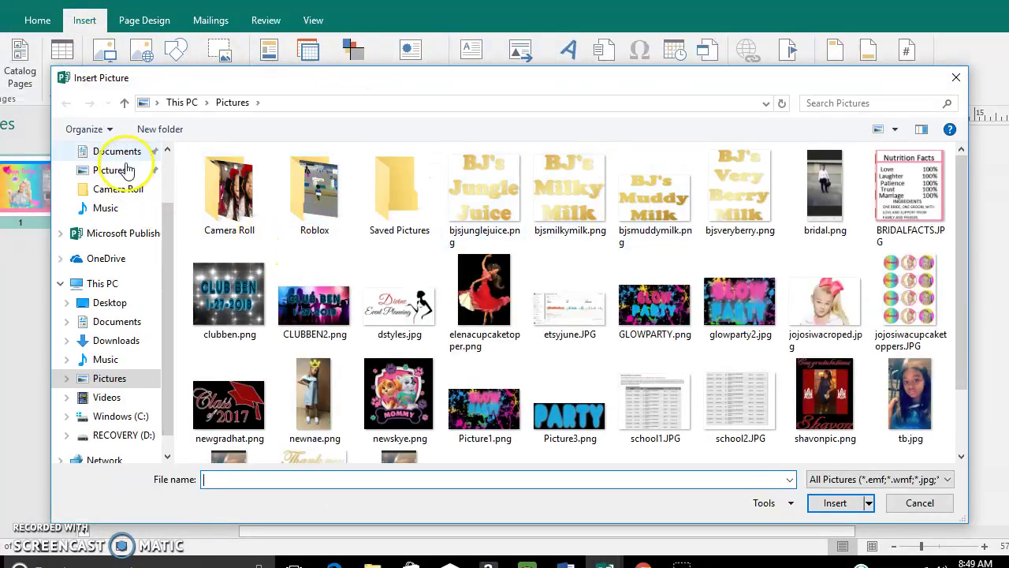
{"action": "left_click", "coordinate": [168, 163]}
{"action": "left_click", "coordinate": [122, 201]}
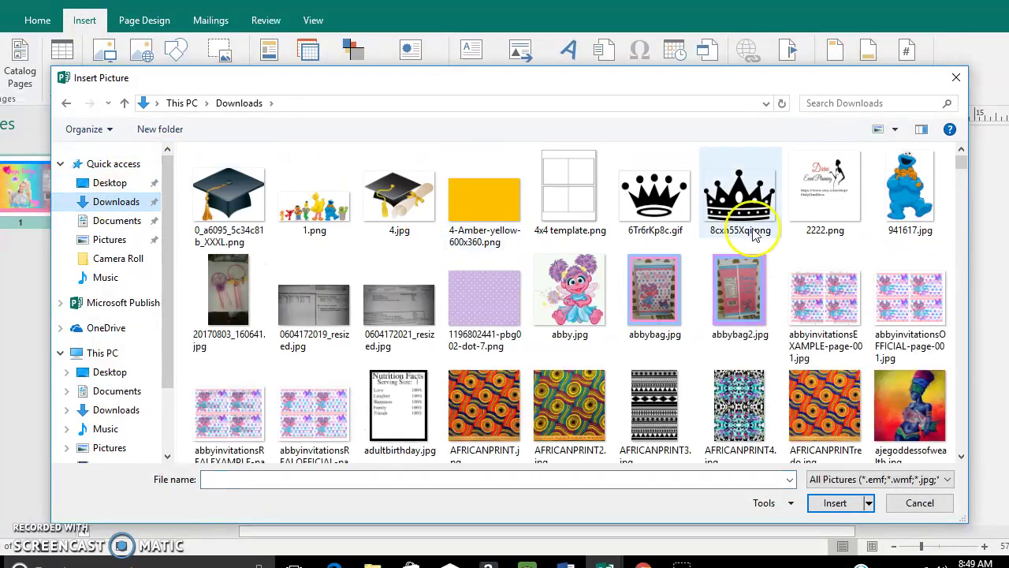
{"action": "left_click", "coordinate": [959, 165]}
{"action": "left_click_drag", "start_coordinate": [959, 165], "coordinate": [957, 276]}
{"action": "left_click", "coordinate": [825, 234]}
{"action": "left_click", "coordinate": [835, 502]}
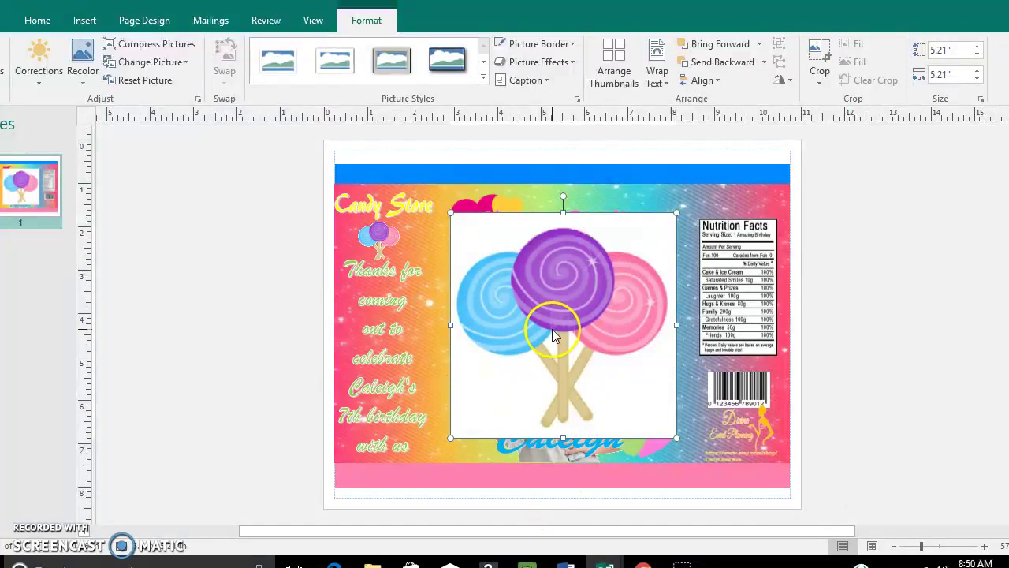
Make the white background of the inserted lollipop picture transparent
{"action": "left_click", "coordinate": [84, 79]}
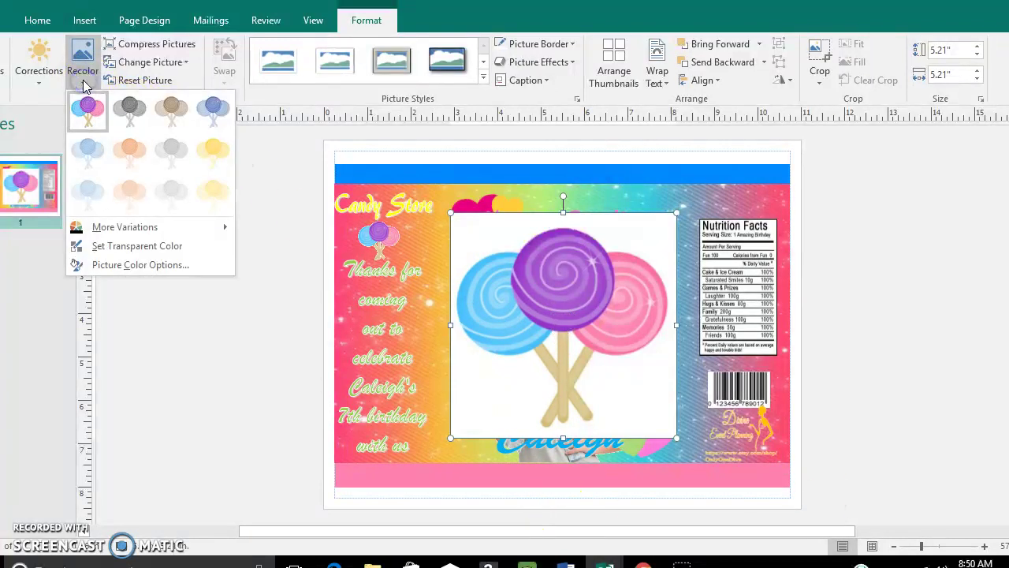
{"action": "left_click", "coordinate": [160, 245]}
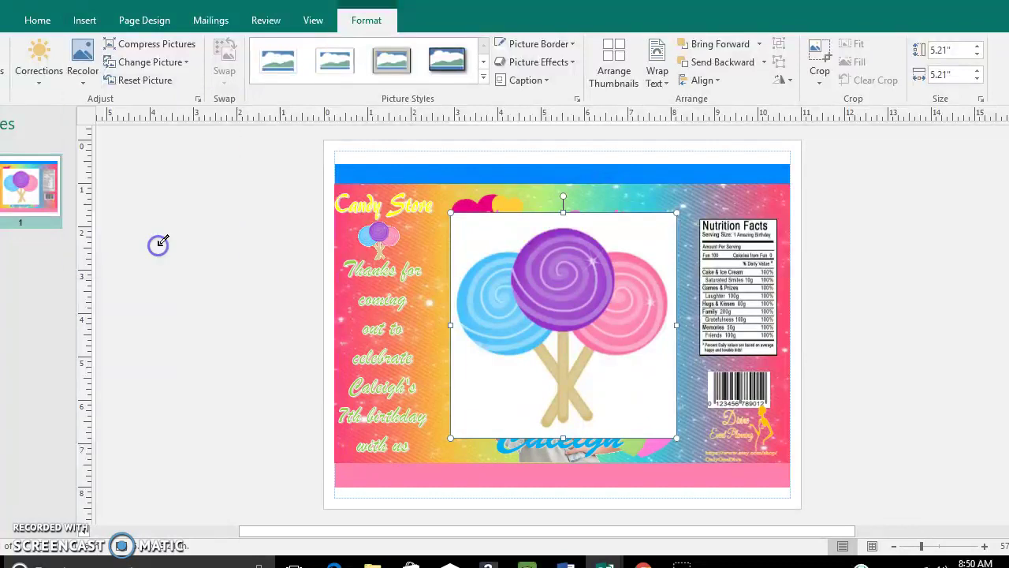
{"action": "left_click", "coordinate": [485, 230]}
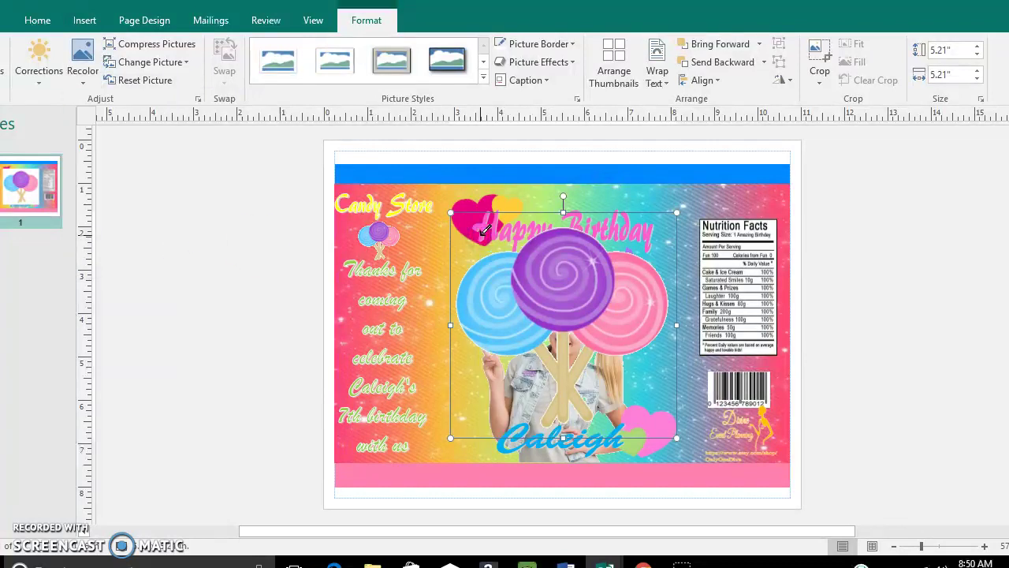
Shrink the lollipop picture to about 1.72" square and place it beside the girl's ponytail, above the pink heart
{"action": "left_click_drag", "start_coordinate": [461, 219], "coordinate": [573, 304]}
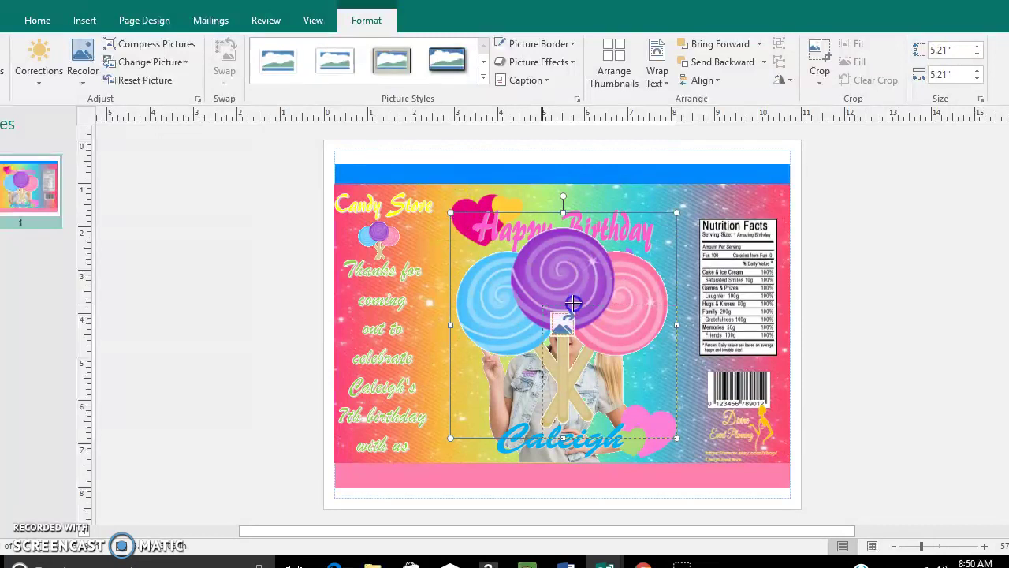
{"action": "left_click_drag", "start_coordinate": [614, 362], "coordinate": [612, 361]}
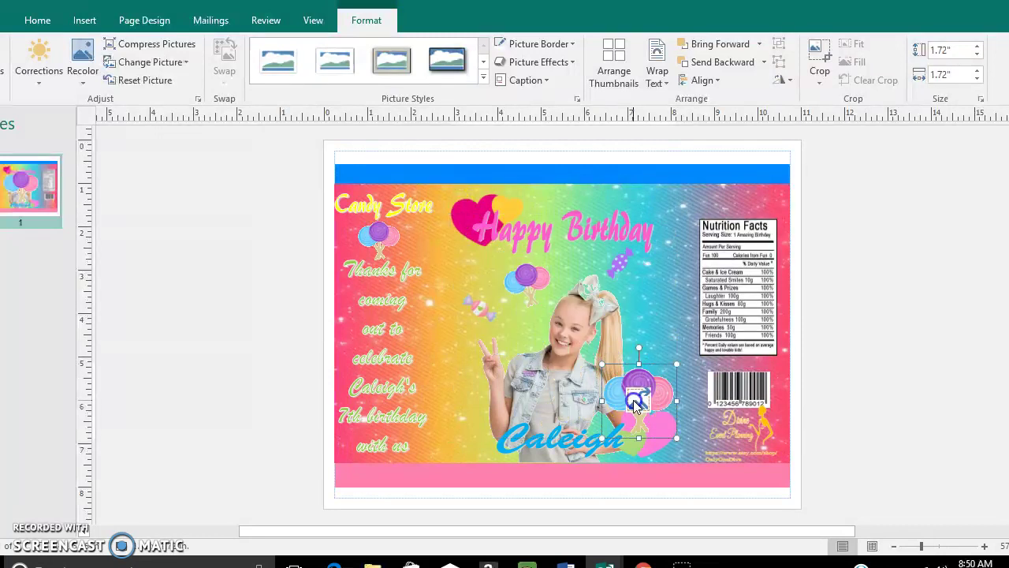
{"action": "left_click_drag", "start_coordinate": [660, 384], "coordinate": [663, 339]}
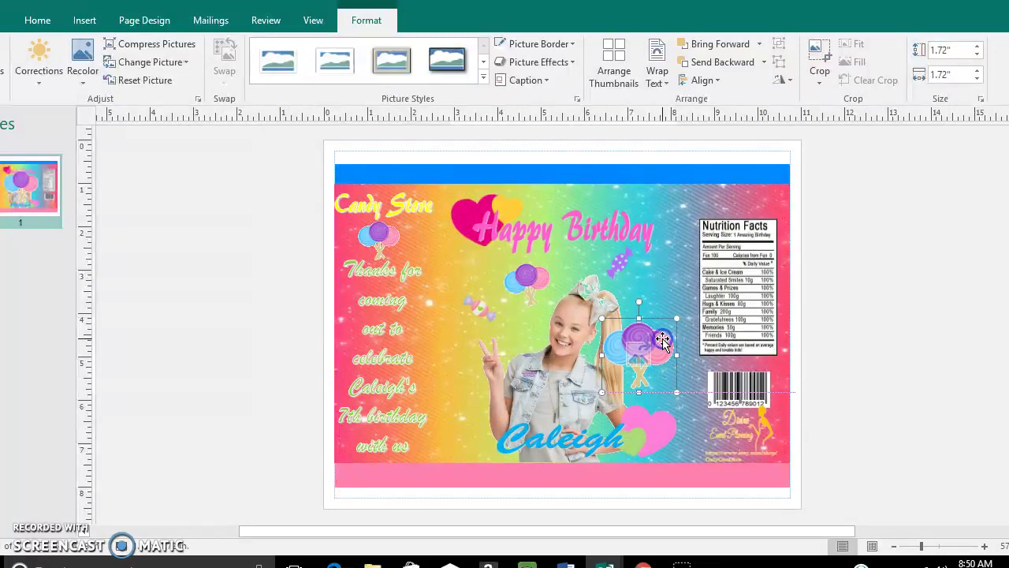
Remove the newly inserted lollipop picture from the candy chip bag design
{"action": "left_click", "coordinate": [558, 364]}
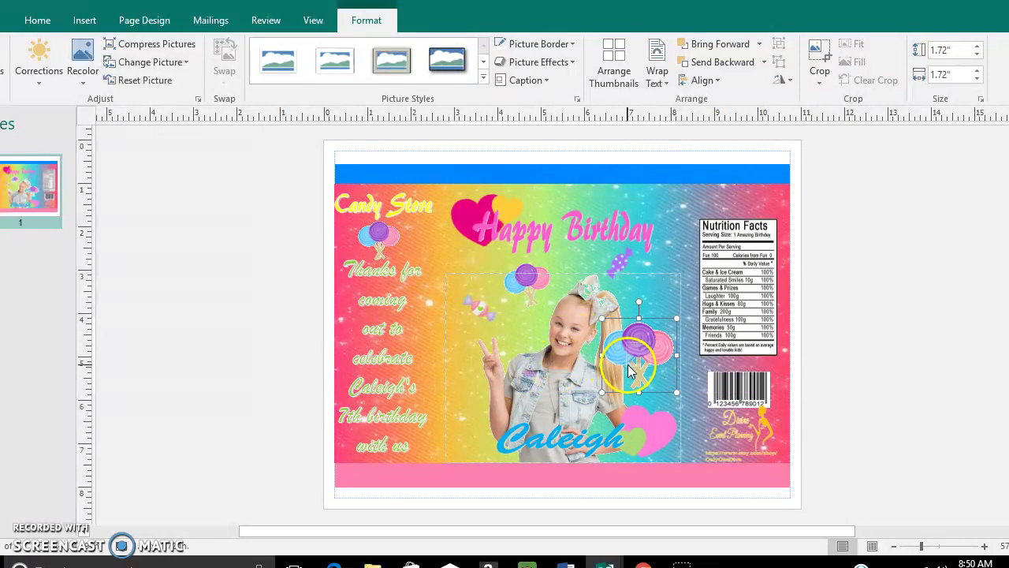
{"action": "mouse_move", "coordinate": [631, 369]}
{"action": "key", "text": "Escape"}
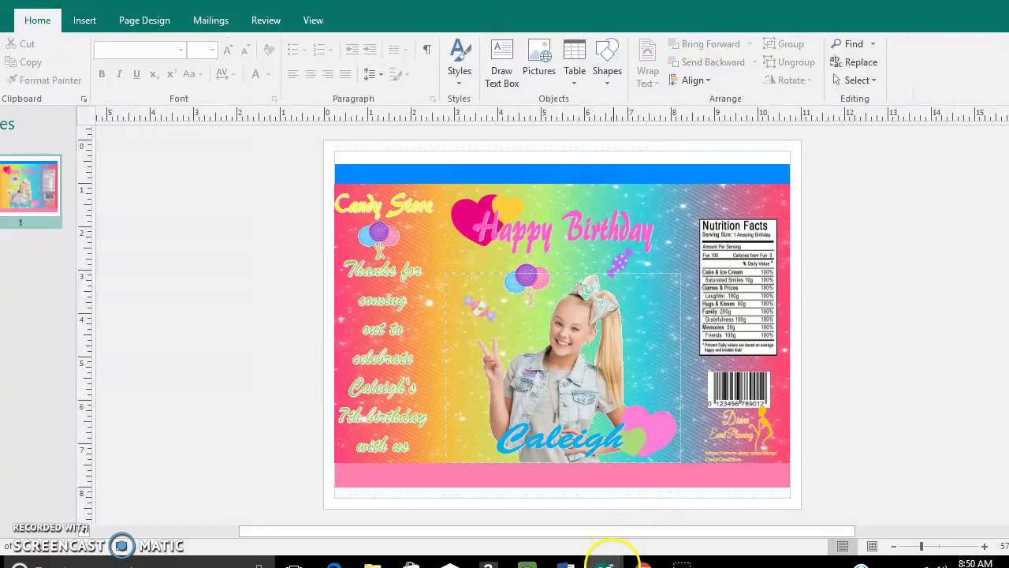
Look at the baby shower design in sesamestreetbagletter.pub and return to the hellokittychipbag.pub wrapper
{"action": "mouse_move", "coordinate": [605, 561]}
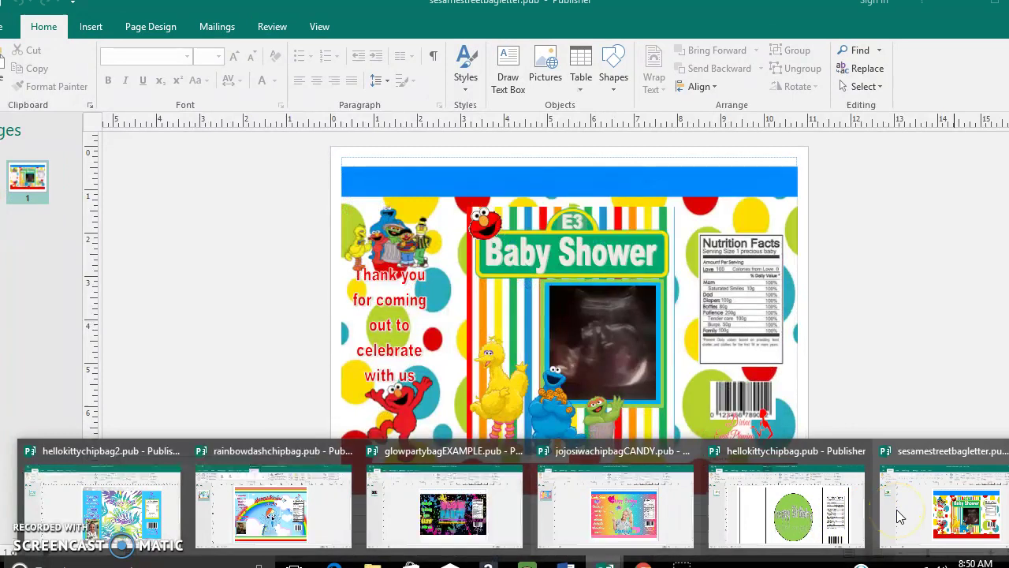
{"action": "left_click", "coordinate": [896, 510]}
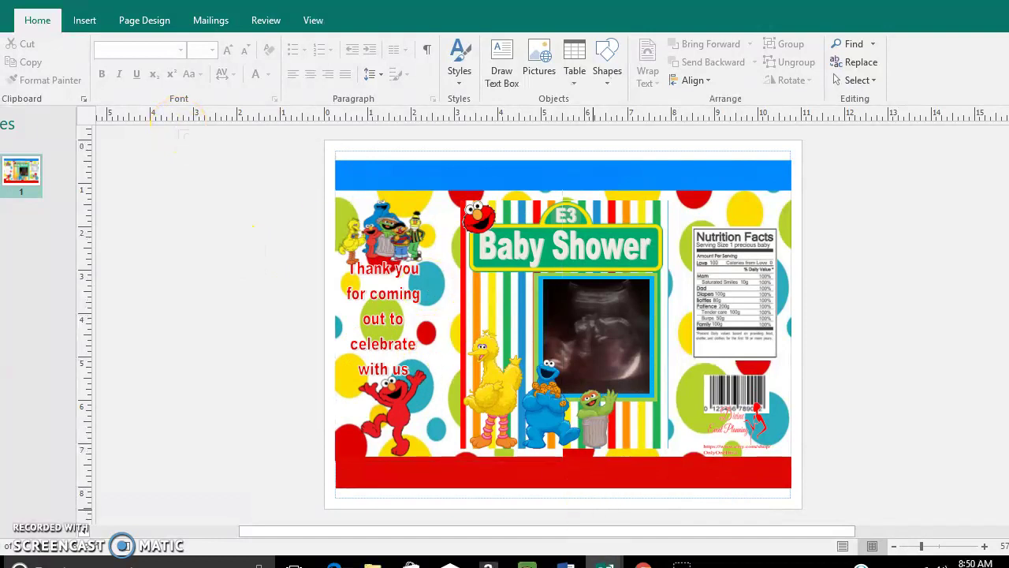
{"action": "mouse_move", "coordinate": [605, 564]}
{"action": "left_click", "coordinate": [721, 481]}
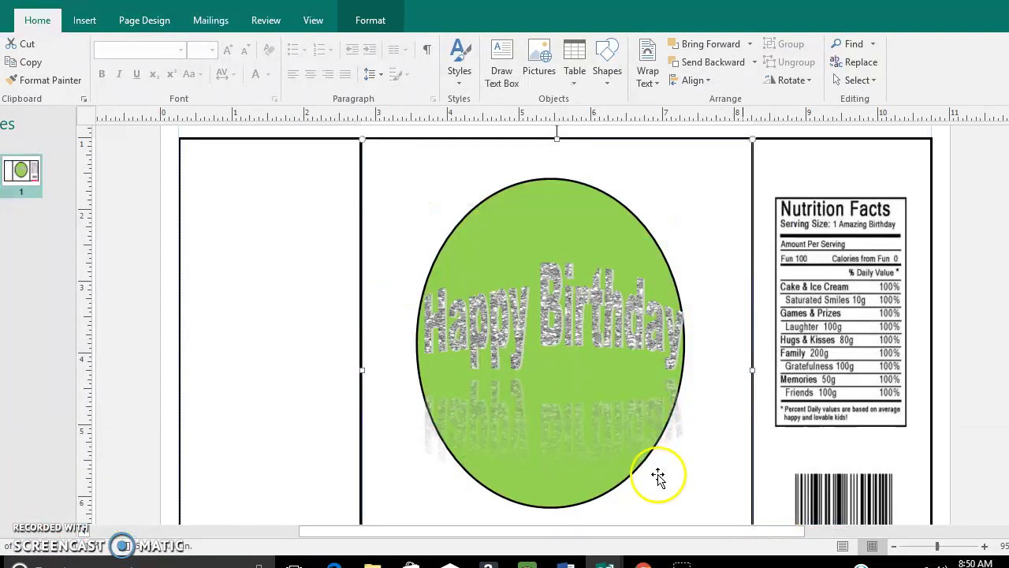
Insert the picture pastelstripes.png from the Downloads folder into the birthday wrapper
{"action": "left_click", "coordinate": [927, 546]}
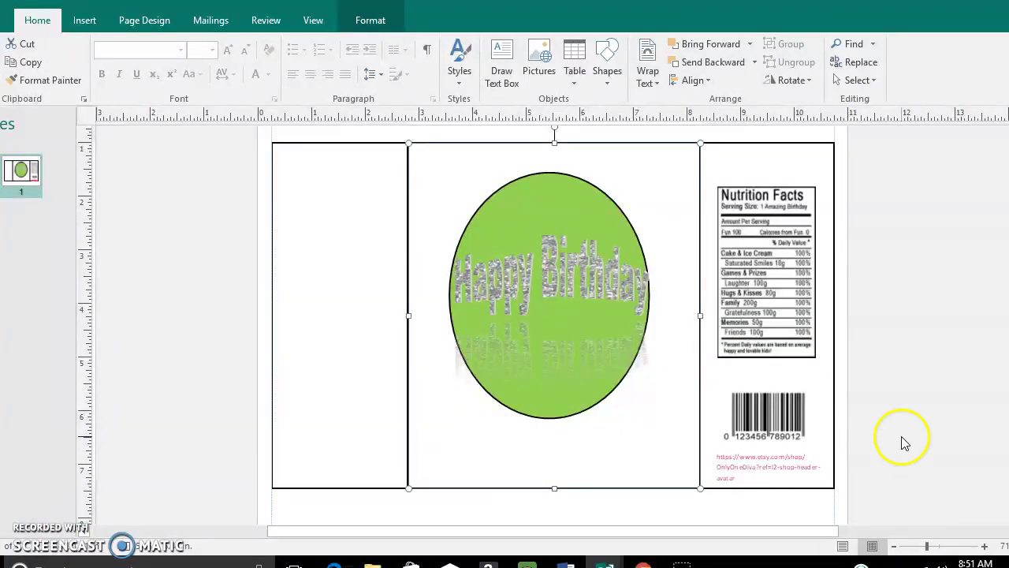
{"action": "left_click", "coordinate": [84, 22]}
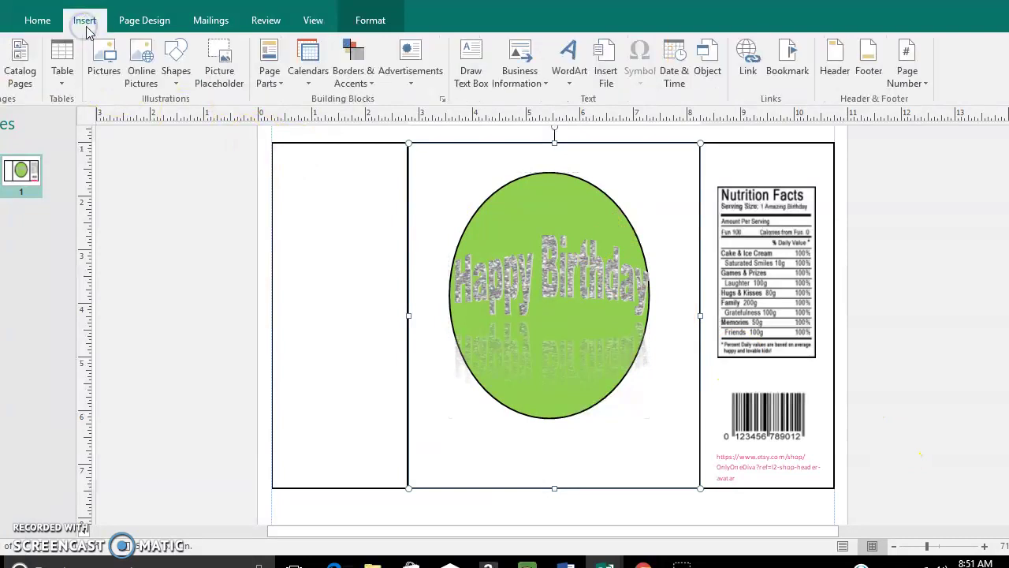
{"action": "left_click", "coordinate": [102, 64]}
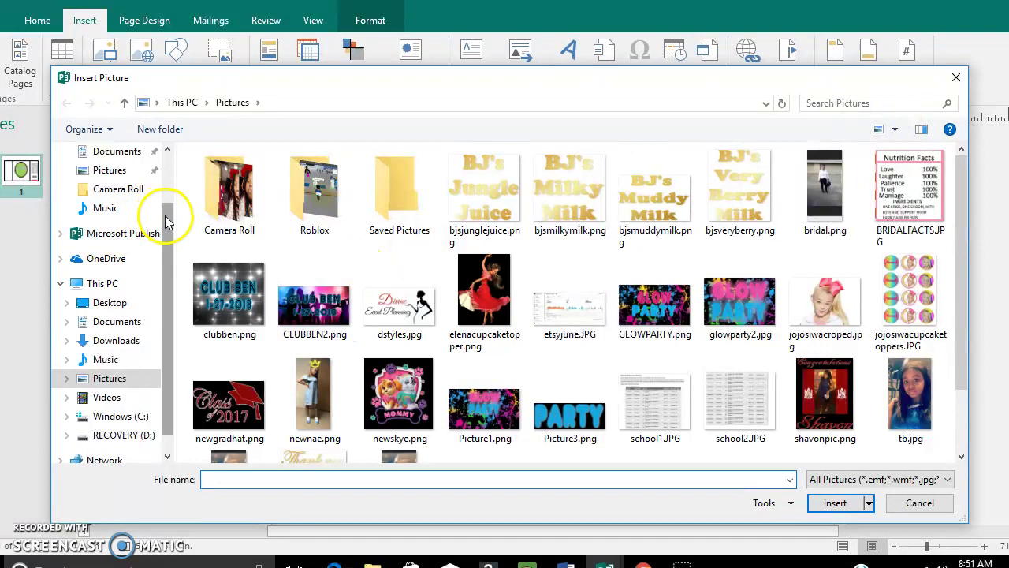
{"action": "scroll", "coordinate": [165, 147], "scroll_direction": "up", "scroll_amount": 2}
{"action": "left_click", "coordinate": [122, 169]}
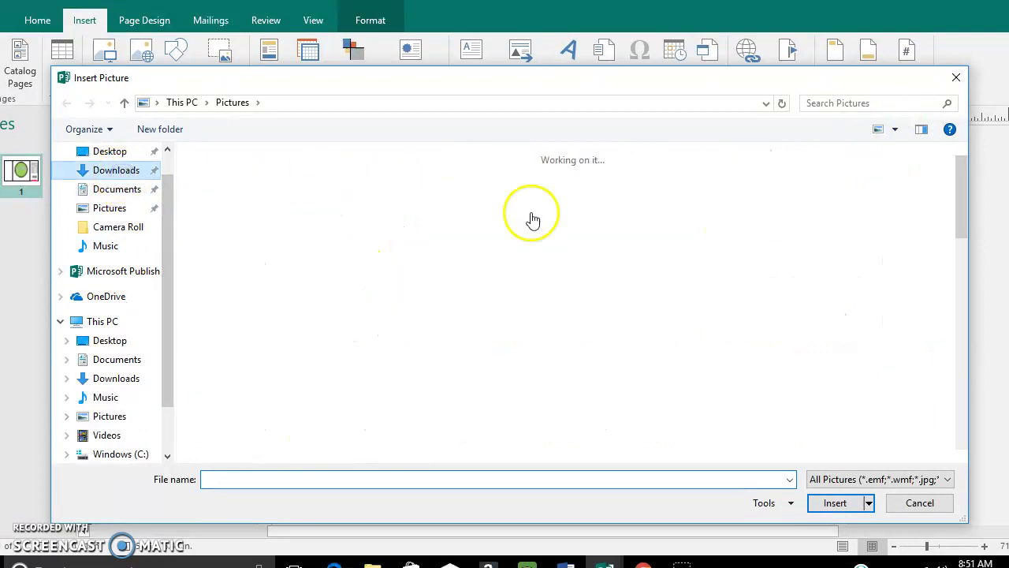
{"action": "scroll", "coordinate": [963, 189], "scroll_direction": "down", "scroll_amount": 5}
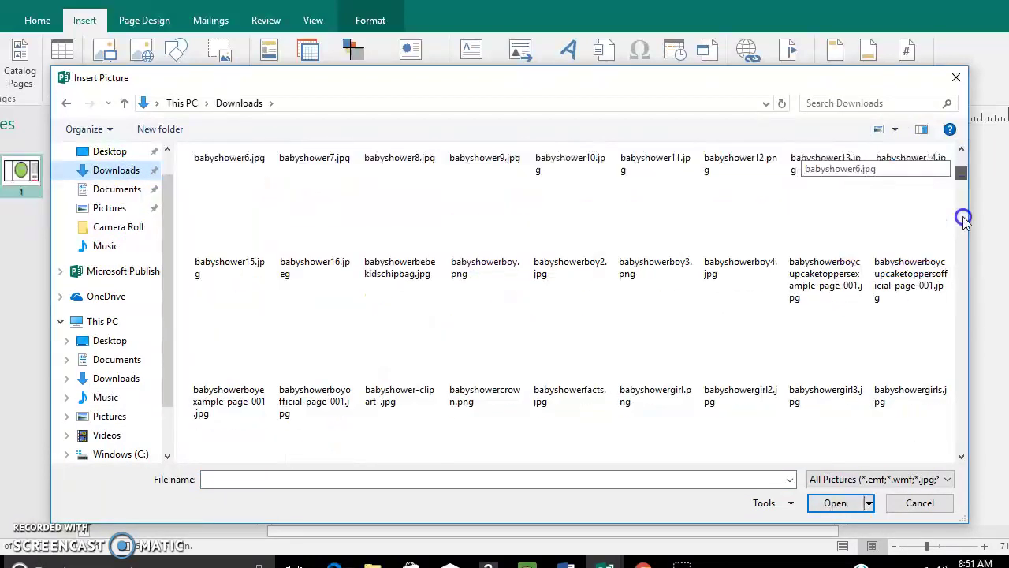
{"action": "scroll", "coordinate": [961, 313], "scroll_direction": "down", "scroll_amount": 10}
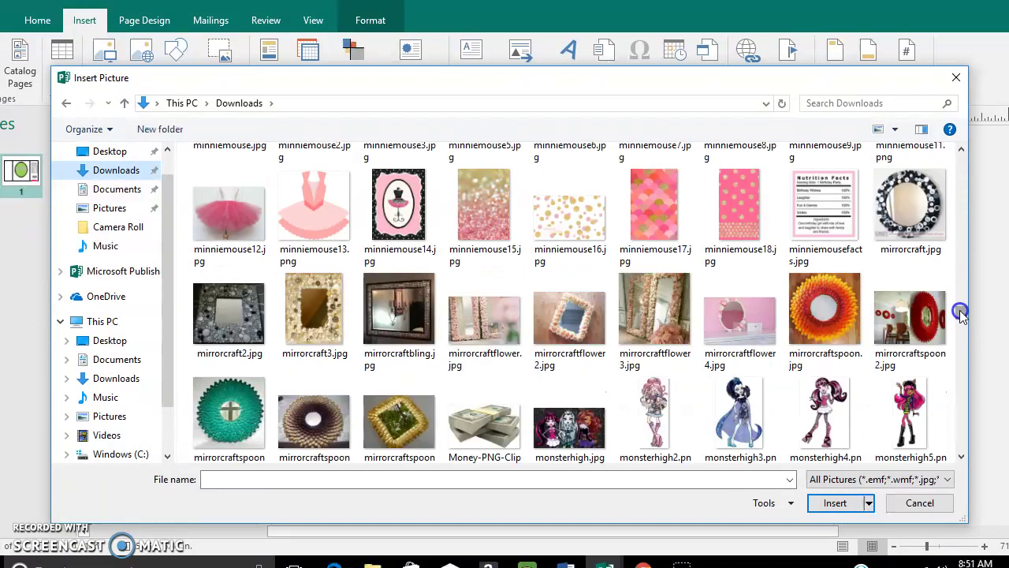
{"action": "scroll", "coordinate": [963, 325], "scroll_direction": "down", "scroll_amount": 15}
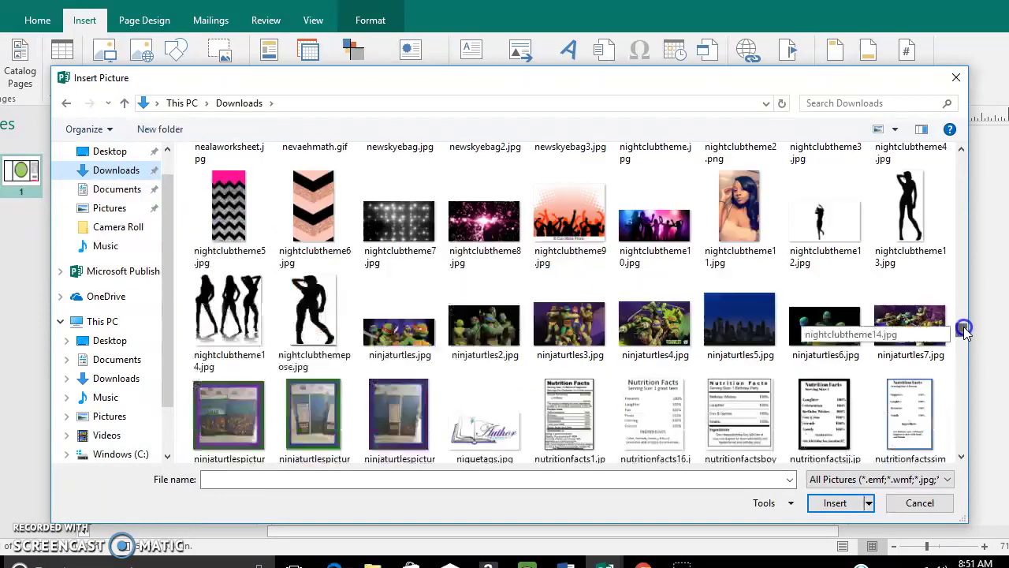
{"action": "scroll", "coordinate": [963, 334], "scroll_direction": "down", "scroll_amount": 5}
{"action": "scroll", "coordinate": [963, 334], "scroll_direction": "up", "scroll_amount": 3}
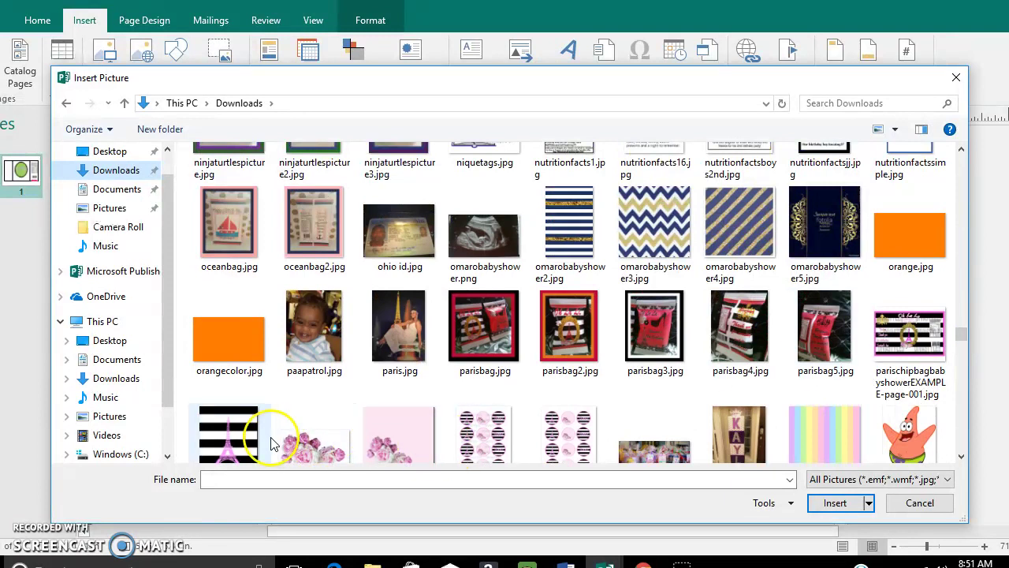
{"action": "left_click", "coordinate": [962, 456]}
{"action": "left_click", "coordinate": [962, 456]}
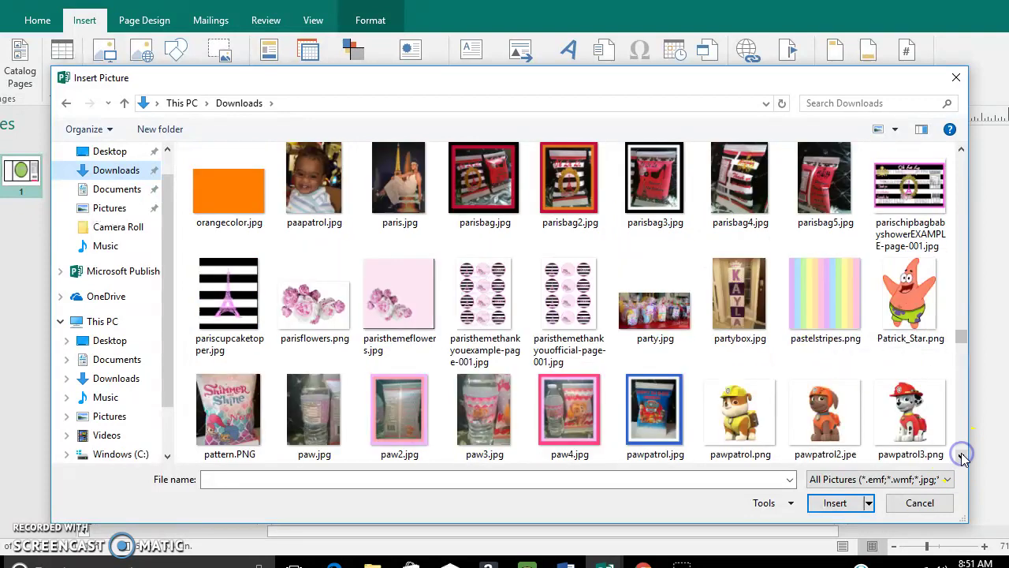
{"action": "left_click", "coordinate": [836, 293]}
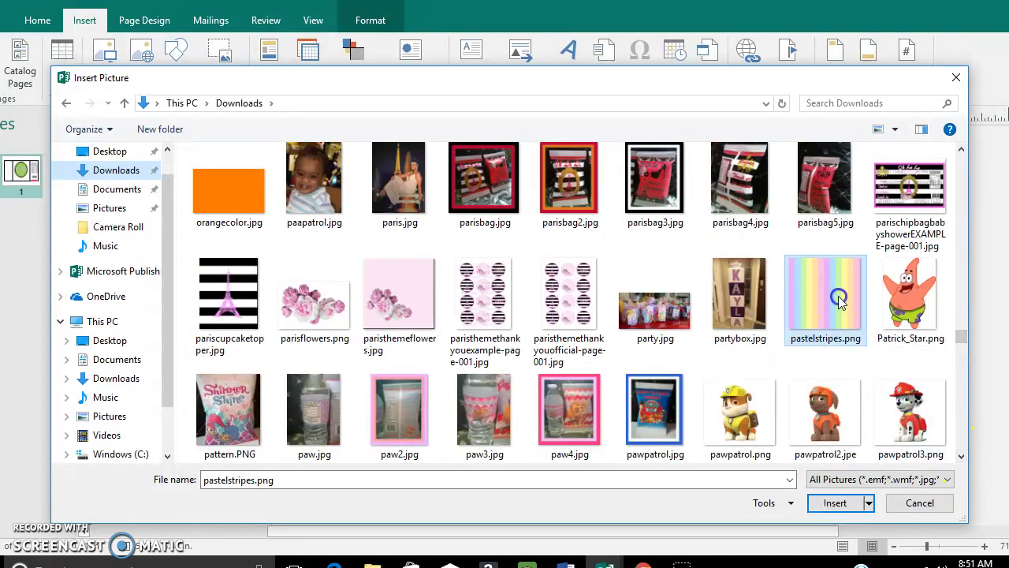
{"action": "left_click", "coordinate": [836, 503]}
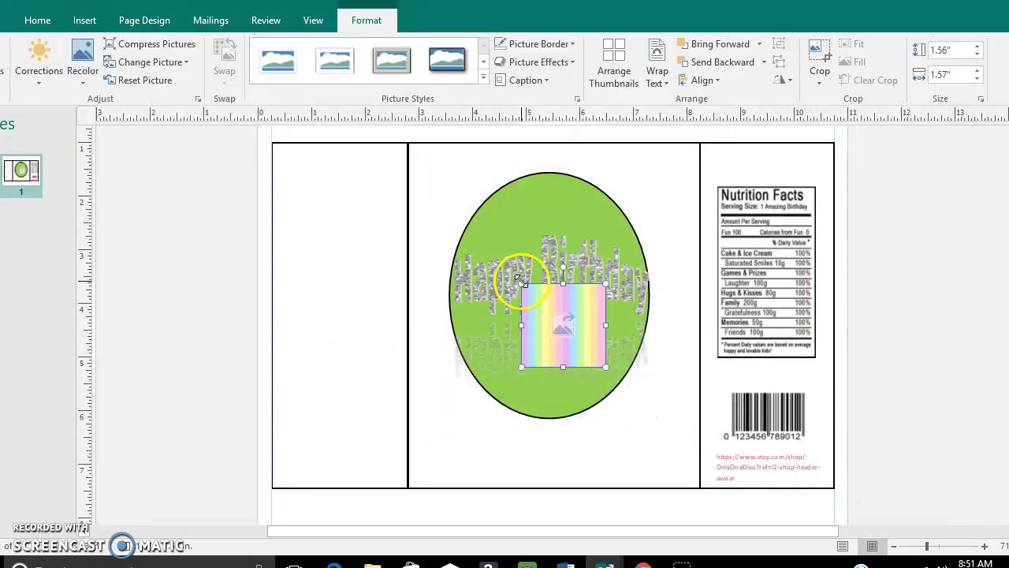
Enlarge the pastel stripes picture over the centre panel and stretch it to the panel's full width, about 4.47" high by 5.47" wide
{"action": "left_click_drag", "start_coordinate": [514, 282], "coordinate": [367, 241]}
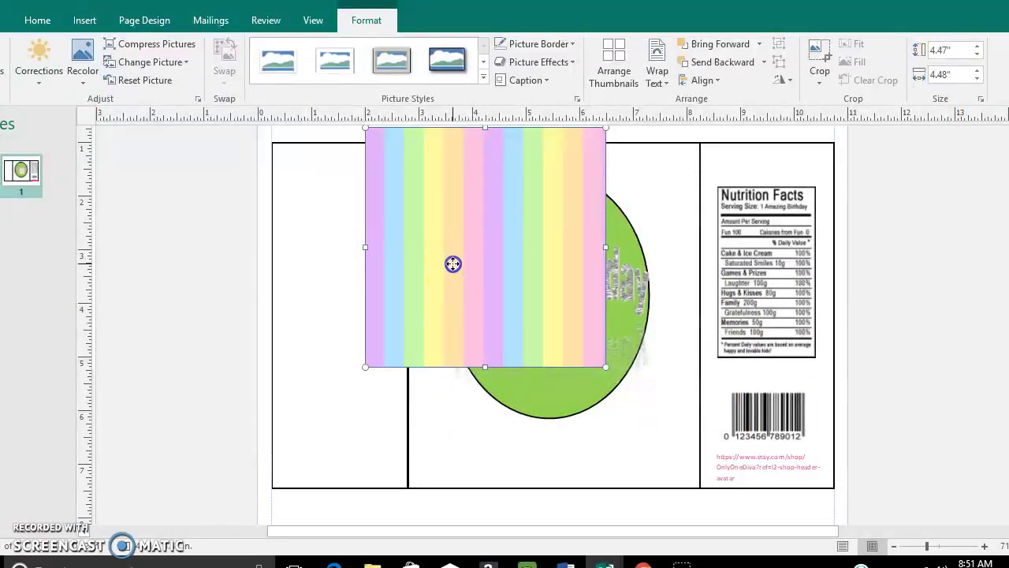
{"action": "left_click_drag", "start_coordinate": [554, 363], "coordinate": [534, 344]}
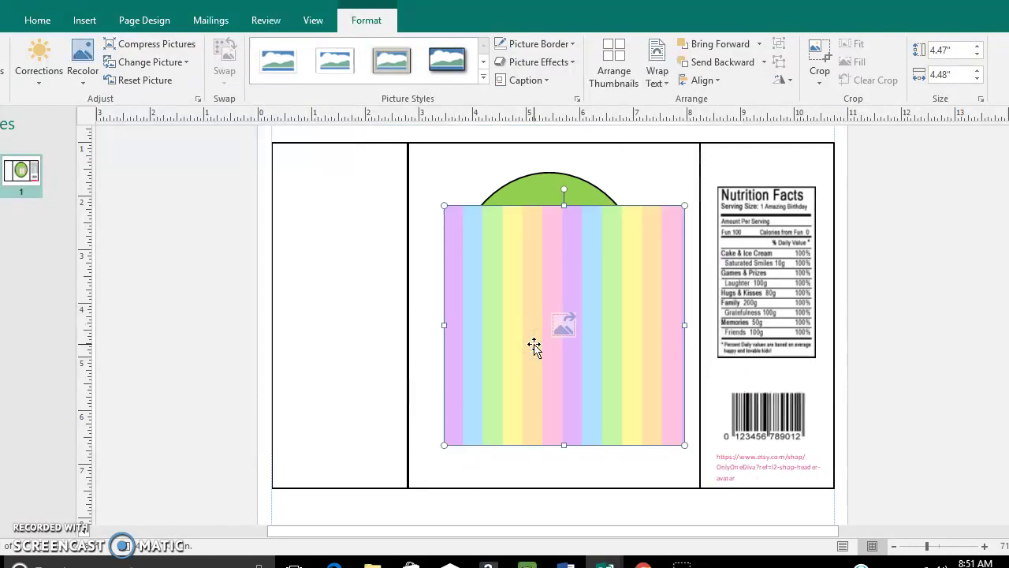
{"action": "left_click", "coordinate": [728, 186]}
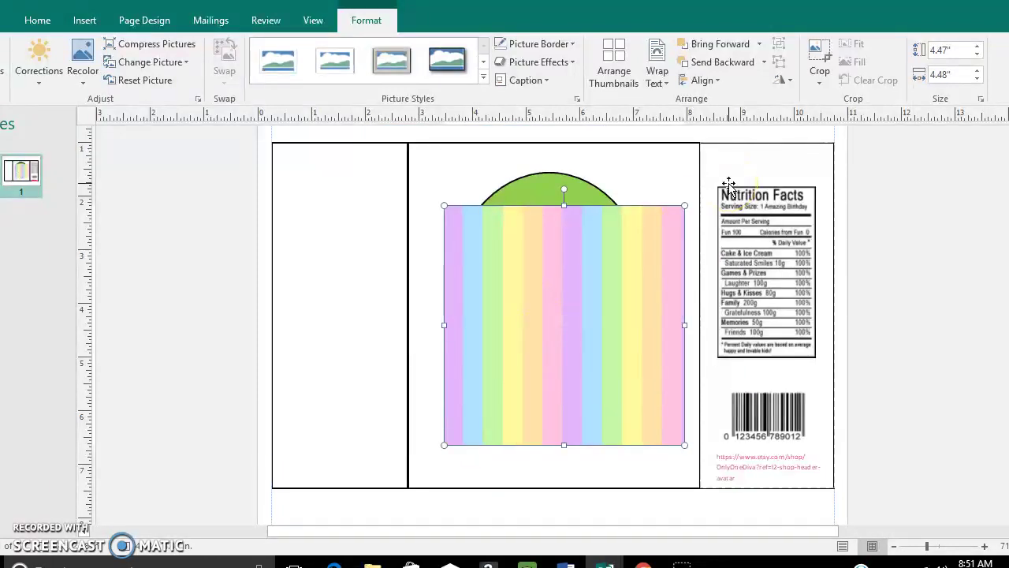
{"action": "left_click", "coordinate": [667, 299]}
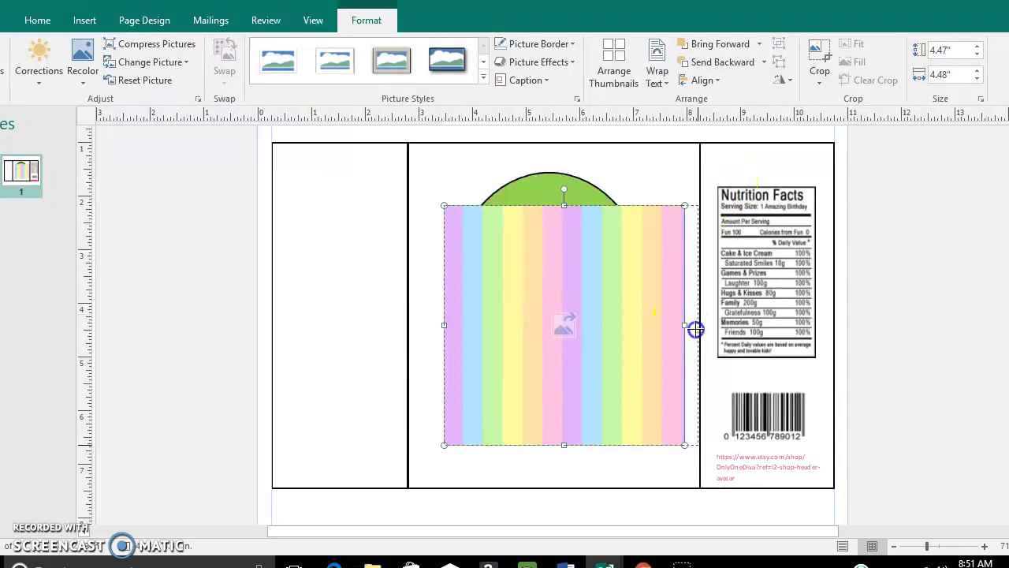
{"action": "left_click_drag", "start_coordinate": [694, 329], "coordinate": [700, 329]}
{"action": "left_click_drag", "start_coordinate": [444, 323], "coordinate": [406, 326]}
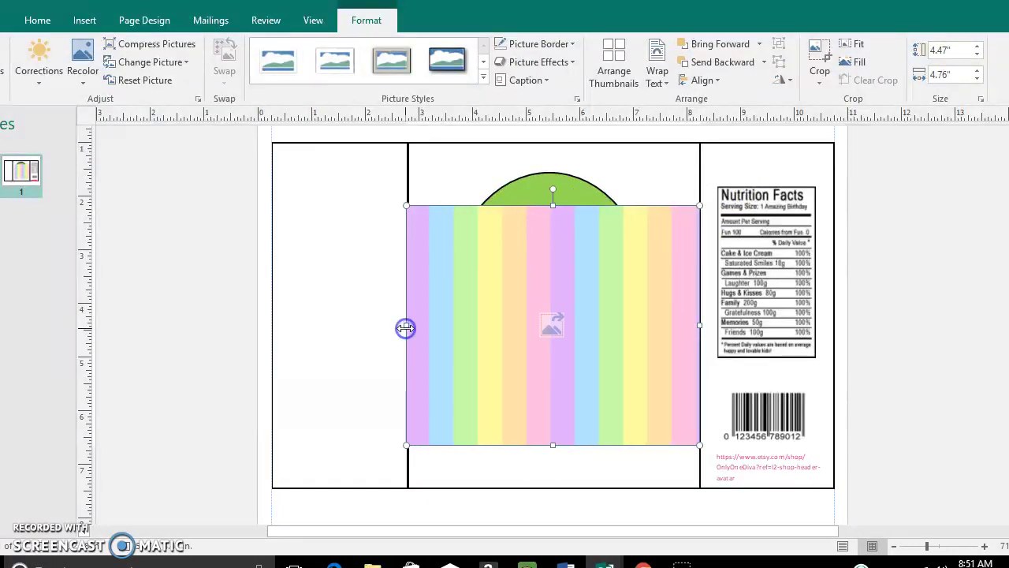
Crop the pastel stripes picture from its right edge to a width of about 3.16"
{"action": "left_click", "coordinate": [820, 83]}
{"action": "left_click", "coordinate": [822, 85]}
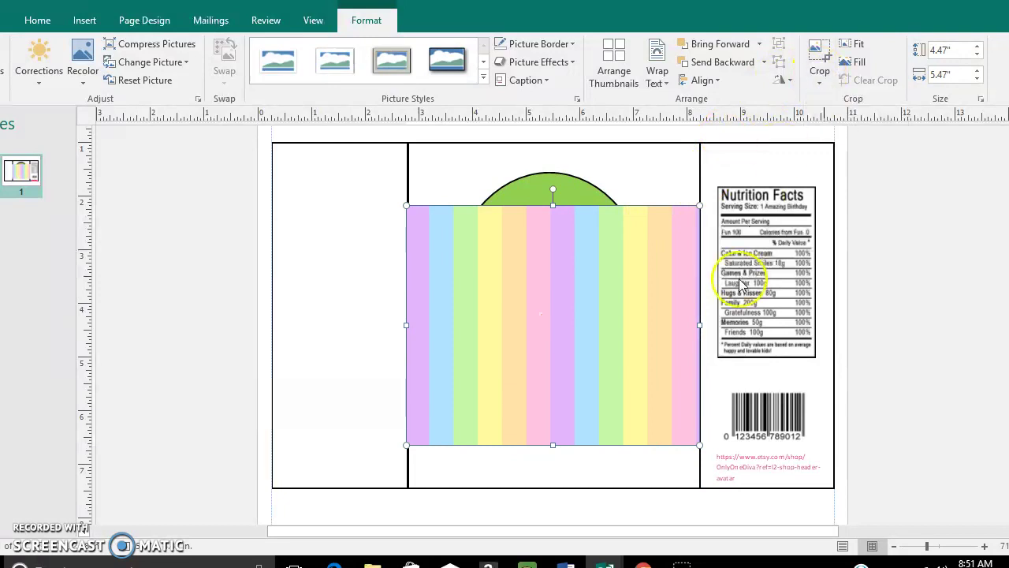
{"action": "left_click_drag", "start_coordinate": [700, 324], "coordinate": [573, 345]}
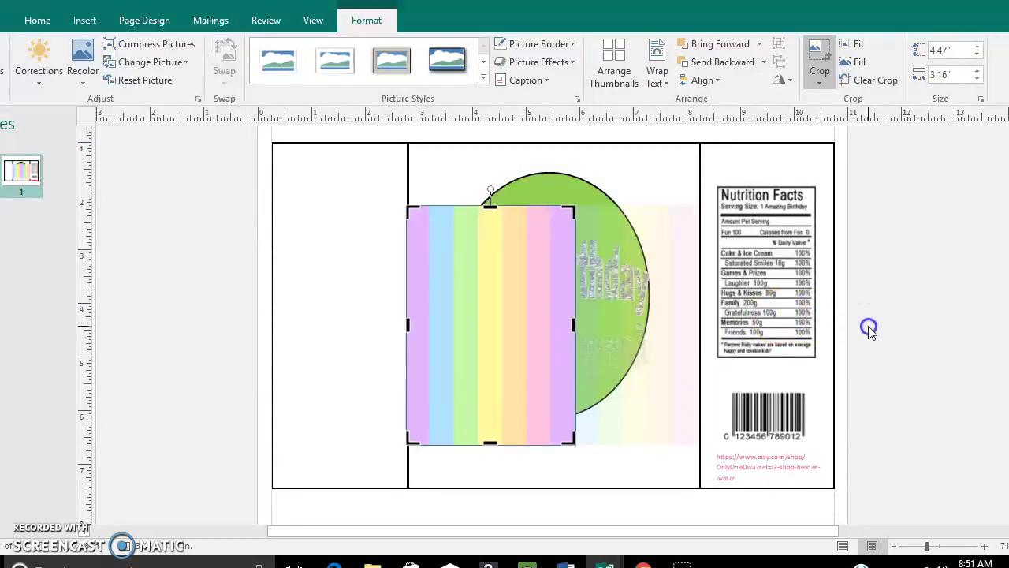
Finish cropping the pastel stripes picture and stretch it across the centre panel to a width of about 5.42"
{"action": "left_click", "coordinate": [869, 328]}
{"action": "left_click", "coordinate": [572, 350]}
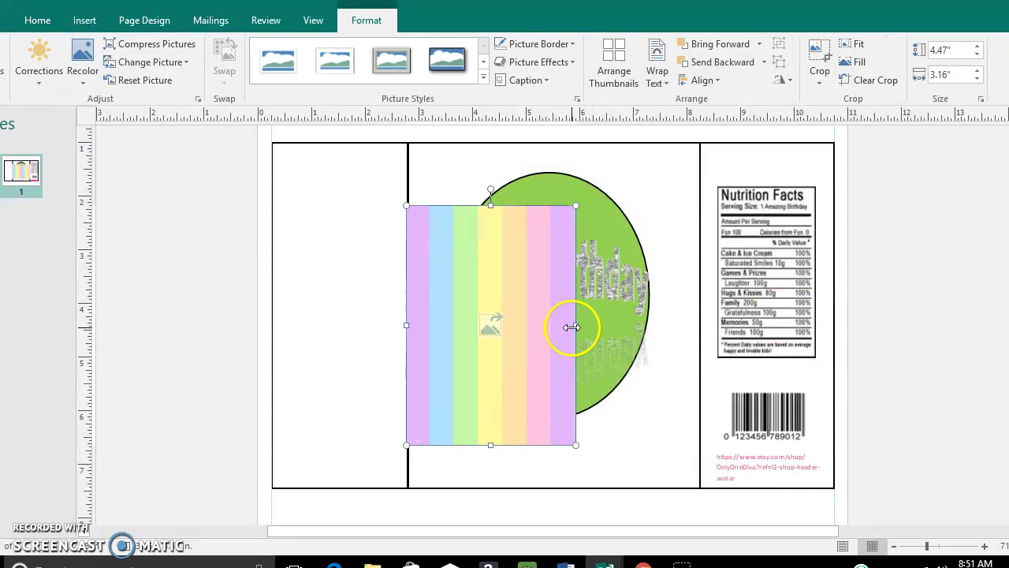
{"action": "left_click_drag", "start_coordinate": [578, 325], "coordinate": [695, 326]}
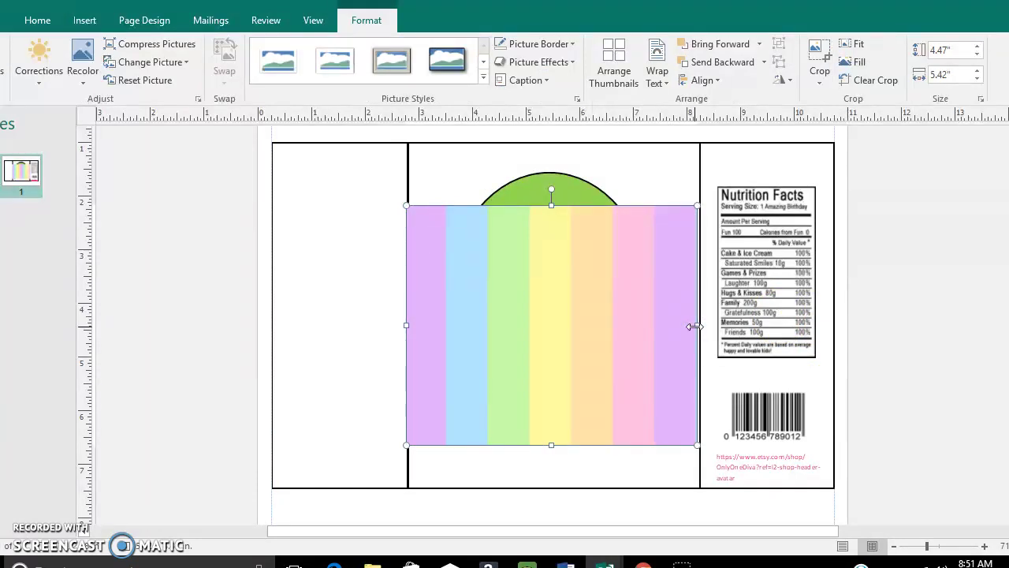
Switch to the baby shower design in sesamestreetbagletter.pub
{"action": "mouse_move", "coordinate": [644, 565]}
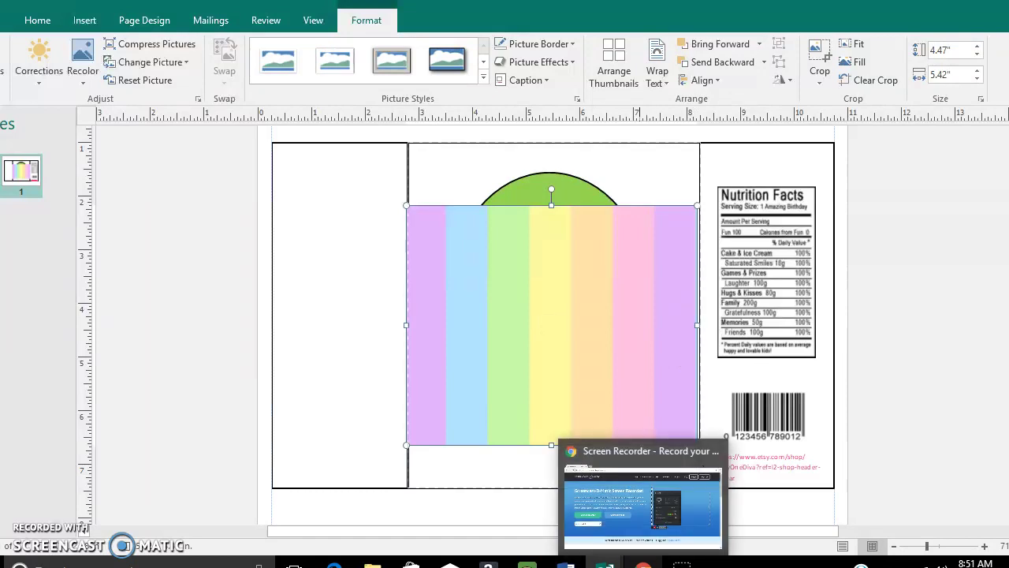
{"action": "left_click", "coordinate": [604, 564]}
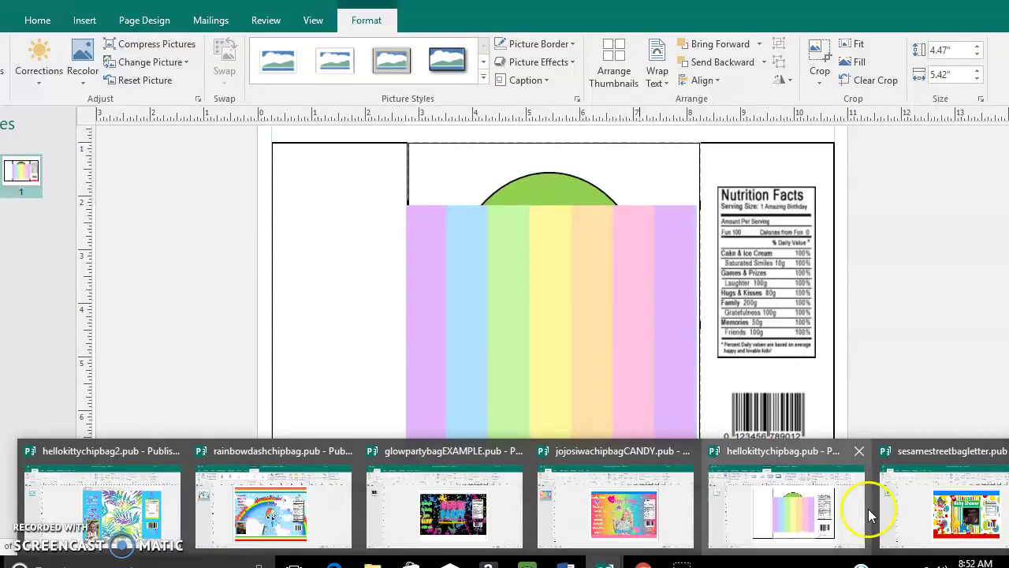
{"action": "left_click", "coordinate": [895, 510]}
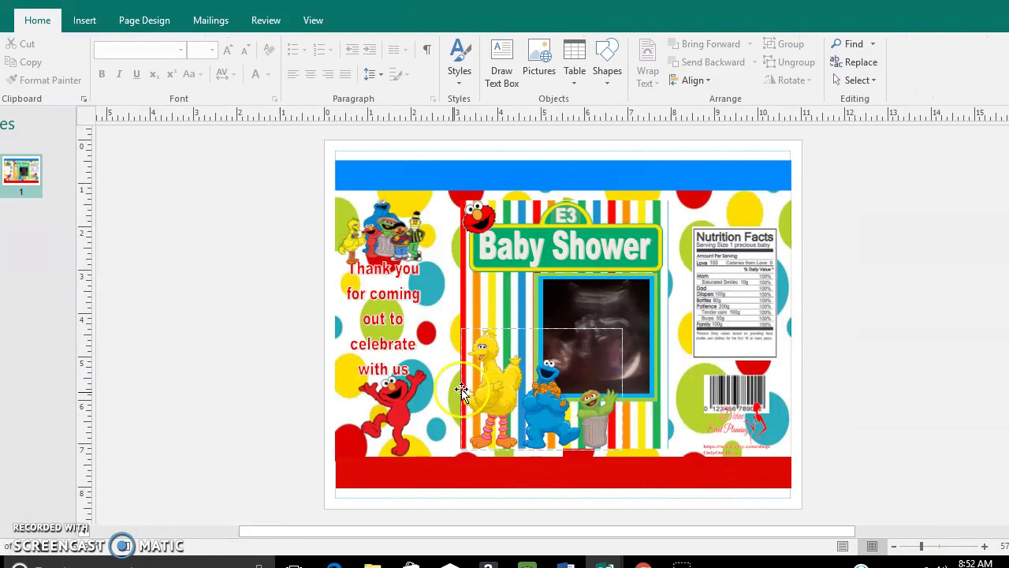
Uncrop the Sesame Street characters picture to a width of about 6.89", and crop it back to just beside Big Bird
{"action": "left_click", "coordinate": [548, 415]}
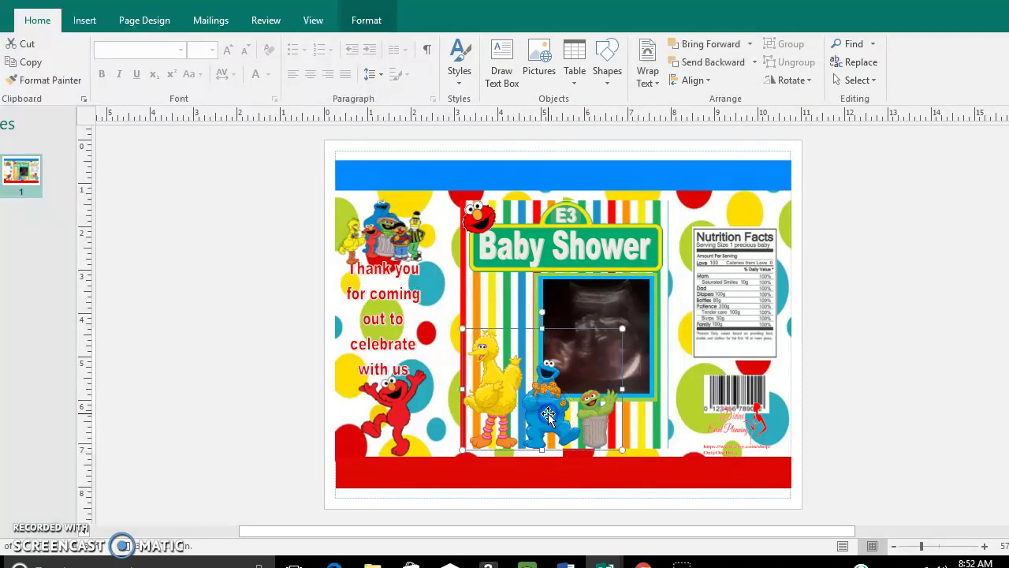
{"action": "left_click_drag", "start_coordinate": [590, 321], "coordinate": [590, 321]}
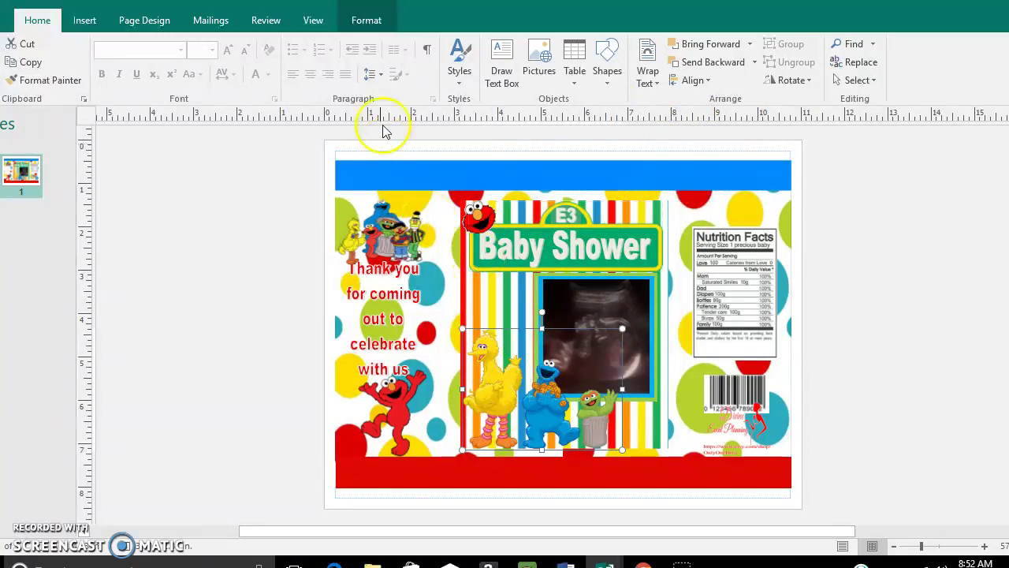
{"action": "left_click", "coordinate": [379, 24]}
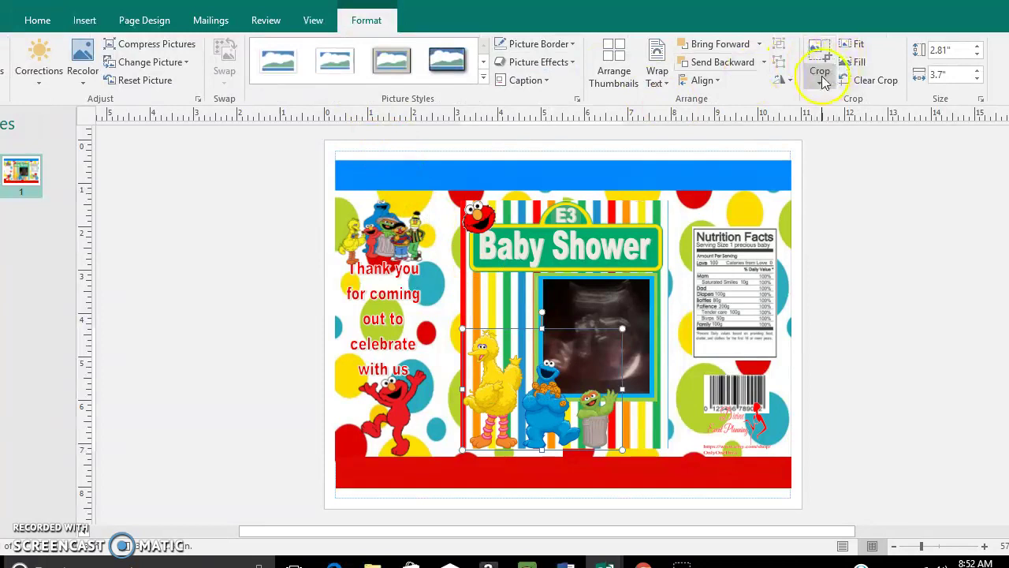
{"action": "left_click", "coordinate": [819, 75]}
{"action": "left_click", "coordinate": [827, 101]}
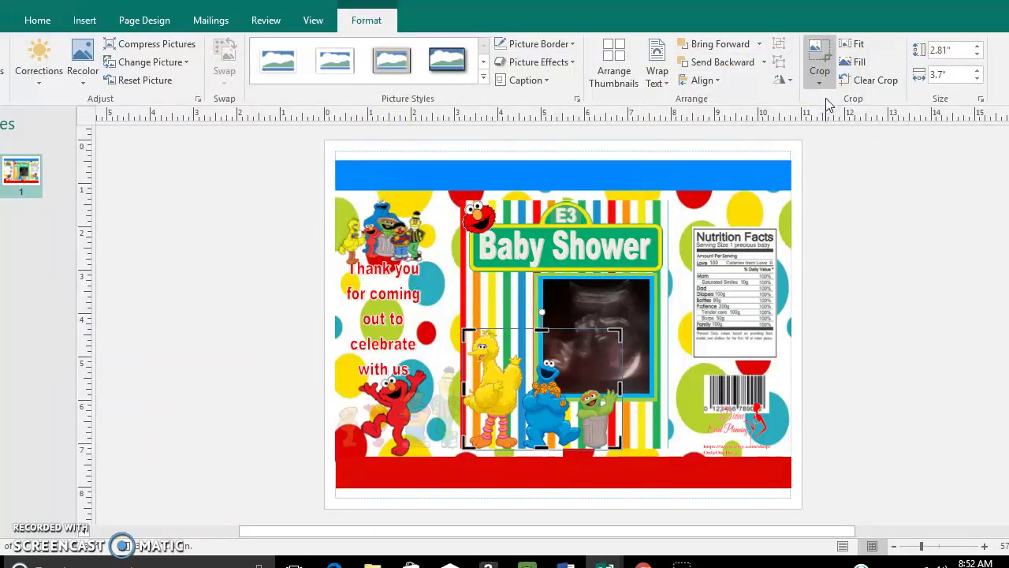
{"action": "left_click_drag", "start_coordinate": [458, 390], "coordinate": [326, 405]}
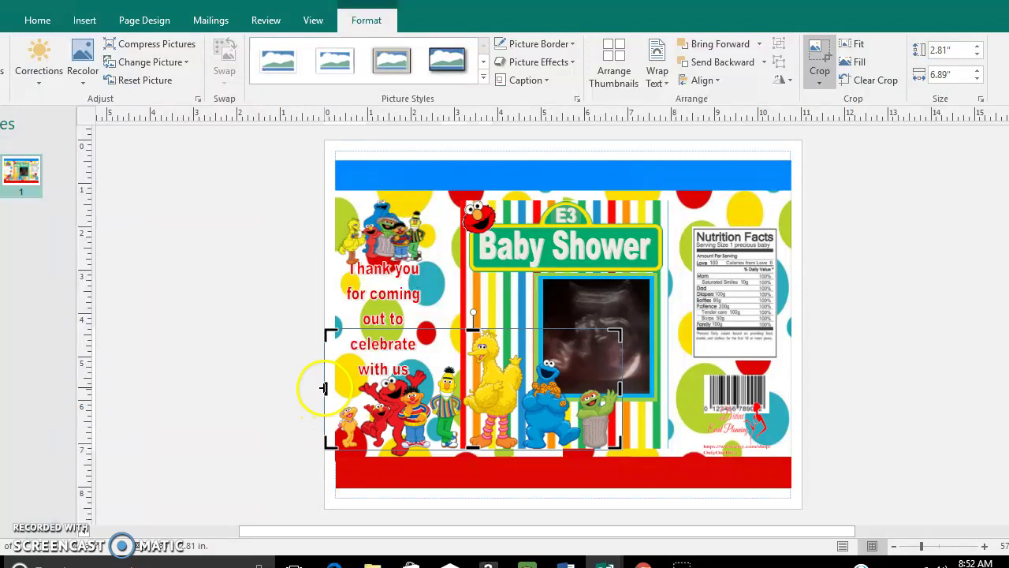
{"action": "left_click_drag", "start_coordinate": [325, 387], "coordinate": [450, 396]}
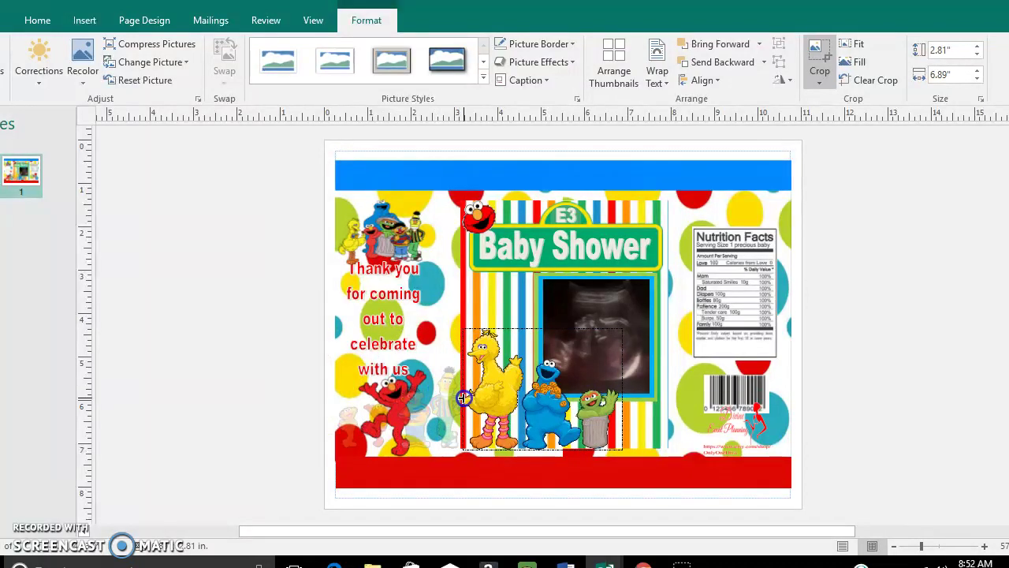
{"action": "left_click", "coordinate": [262, 411]}
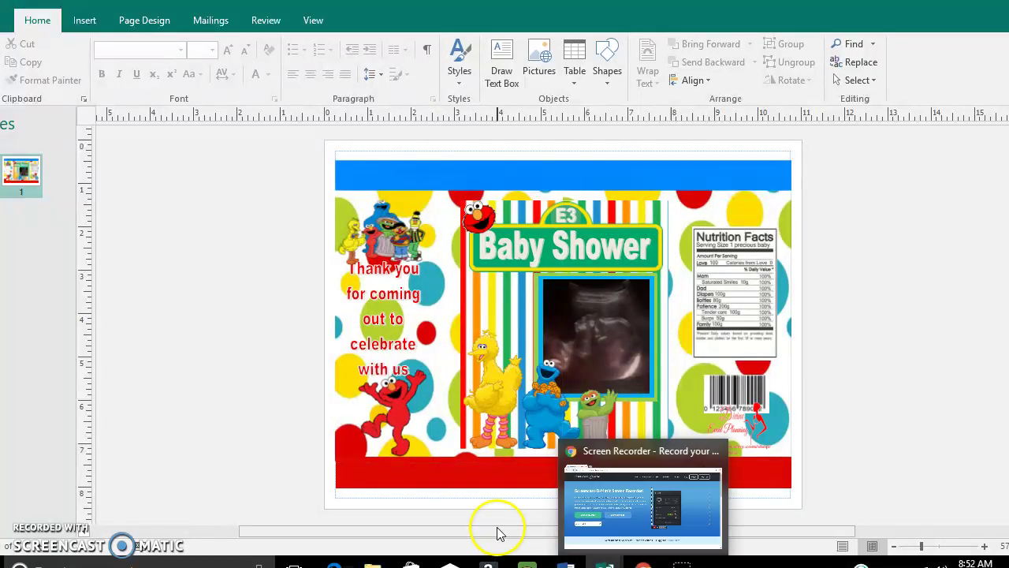
Look through the other open chip bag publications and bring up jojosiwachipbagCANDY.pub
{"action": "left_click", "coordinate": [285, 443]}
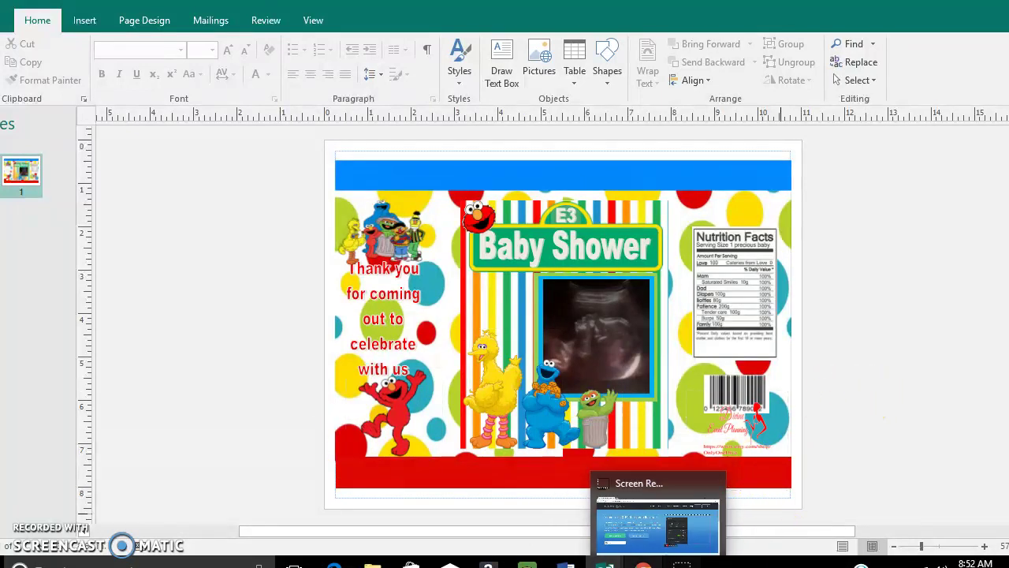
{"action": "mouse_move", "coordinate": [605, 561]}
{"action": "left_click", "coordinate": [620, 541]}
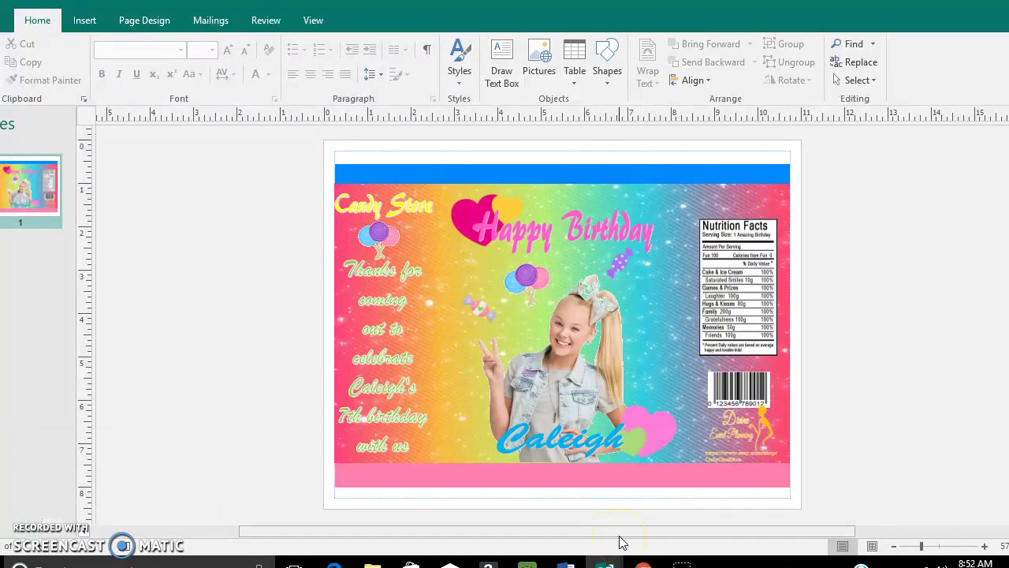
{"action": "left_click", "coordinate": [607, 560]}
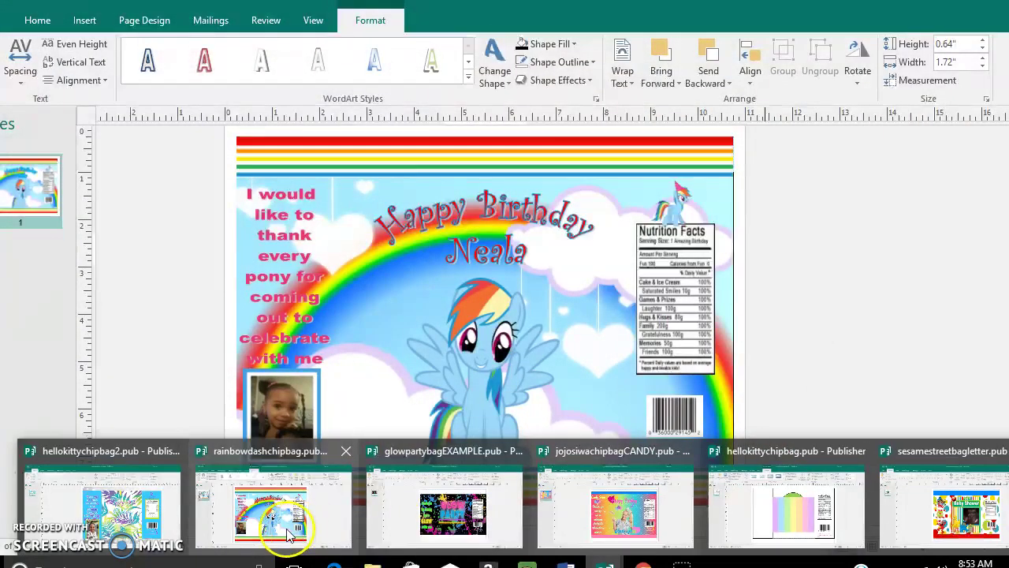
{"action": "mouse_move", "coordinate": [130, 513]}
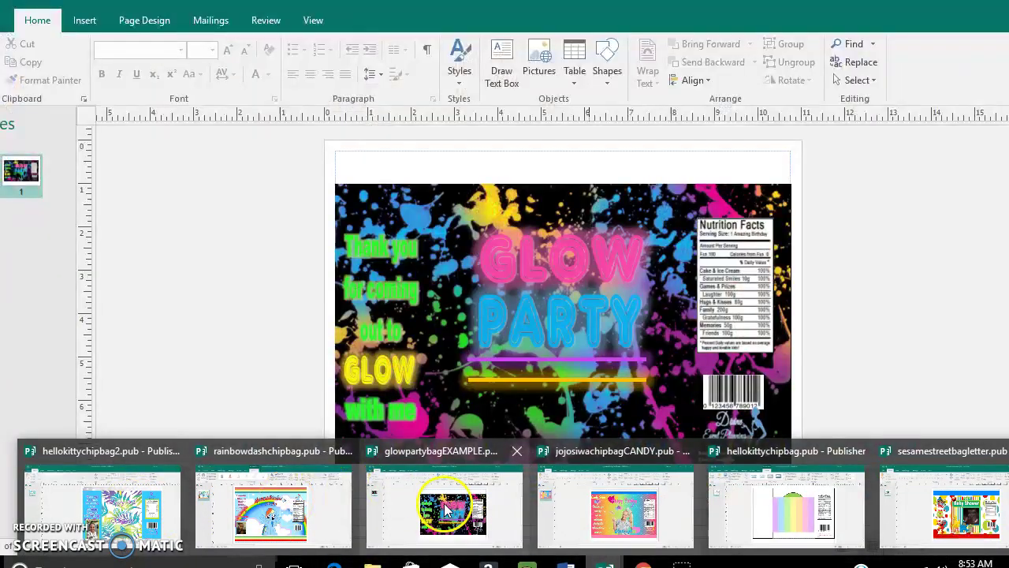
{"action": "mouse_move", "coordinate": [597, 549]}
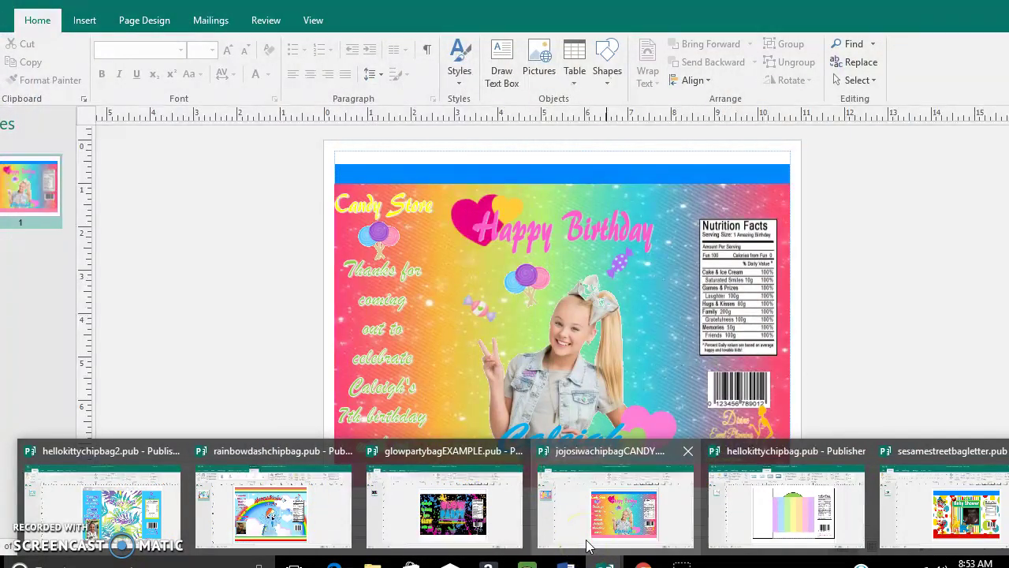
{"action": "left_click", "coordinate": [586, 545]}
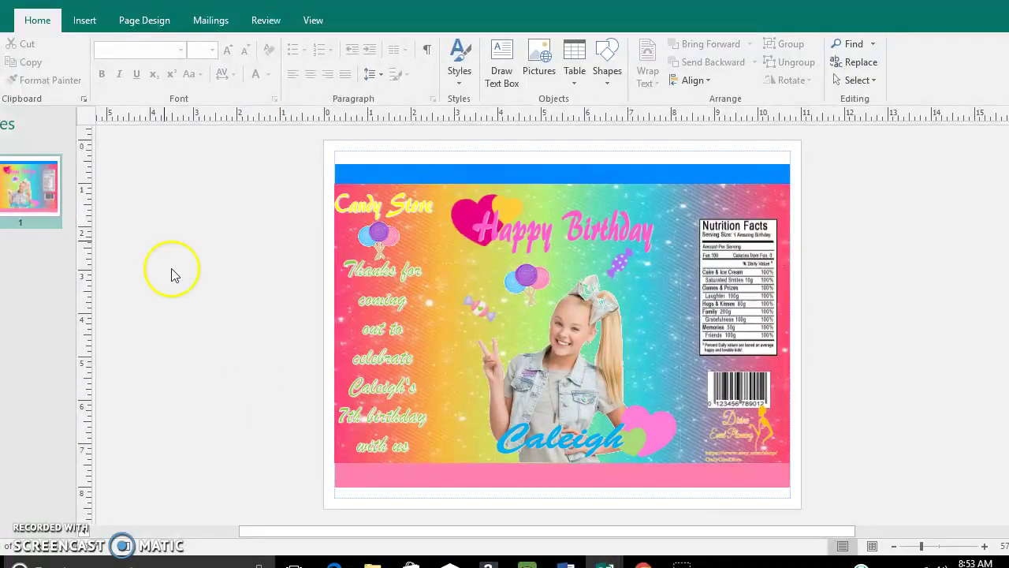
Insert the picture abby.jpg from the Downloads folder into the candy chip bag design
{"action": "left_click", "coordinate": [85, 21]}
{"action": "left_click", "coordinate": [100, 52]}
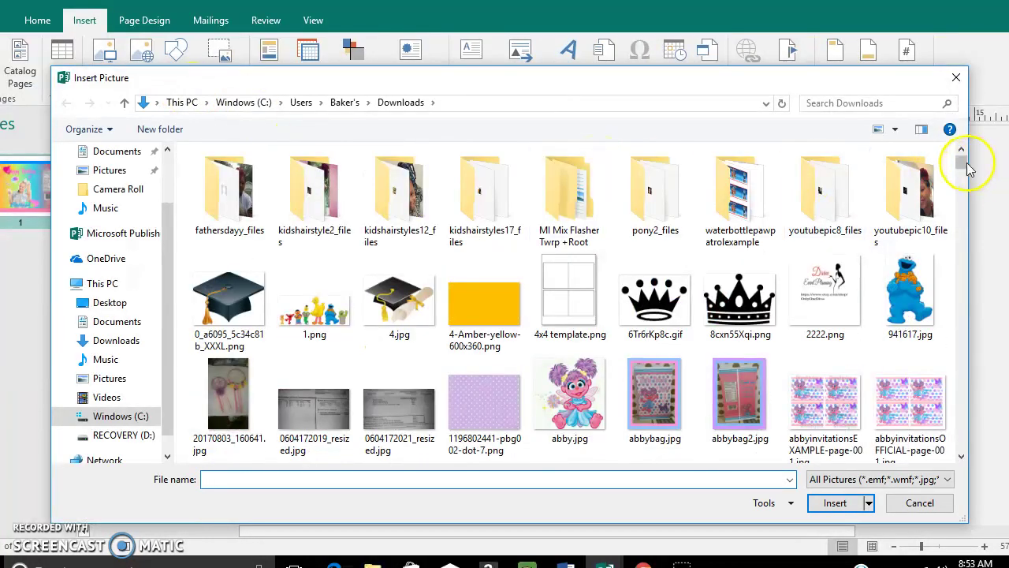
{"action": "left_click_drag", "start_coordinate": [968, 167], "coordinate": [963, 162]}
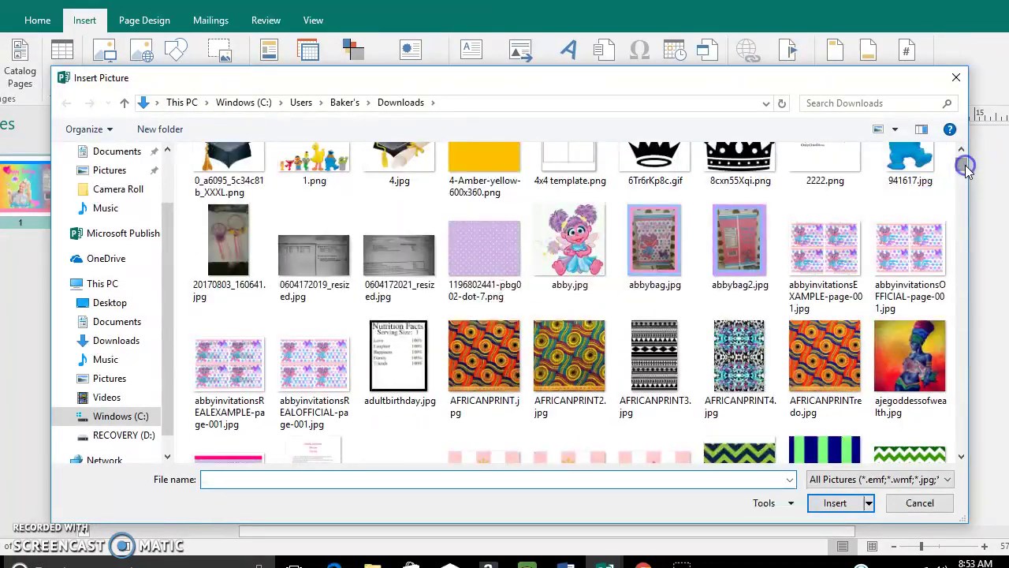
{"action": "left_click", "coordinate": [560, 240]}
{"action": "left_click", "coordinate": [840, 502]}
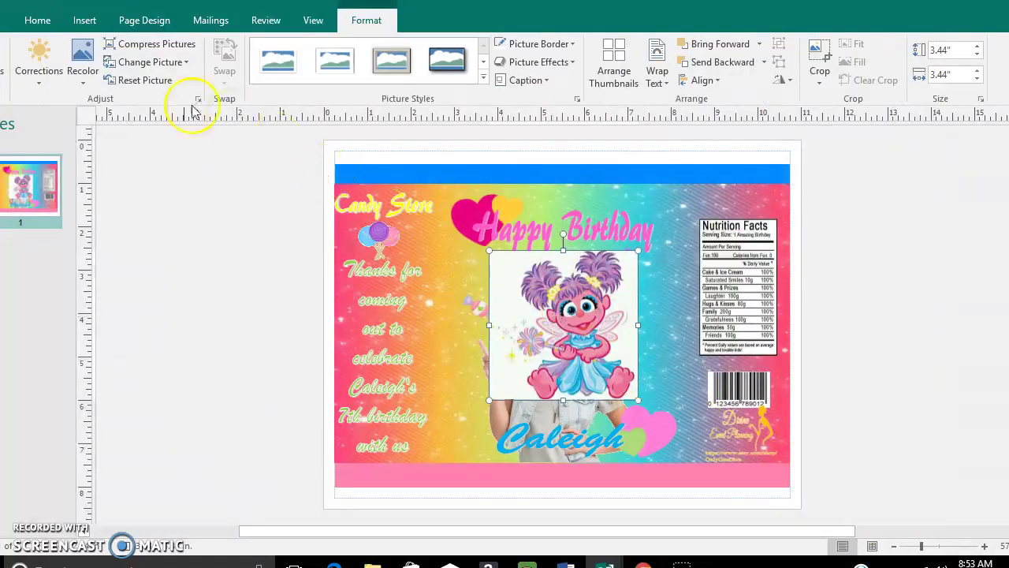
Make the white background of the Abby picture transparent with Set Transparent Color
{"action": "left_click", "coordinate": [82, 71]}
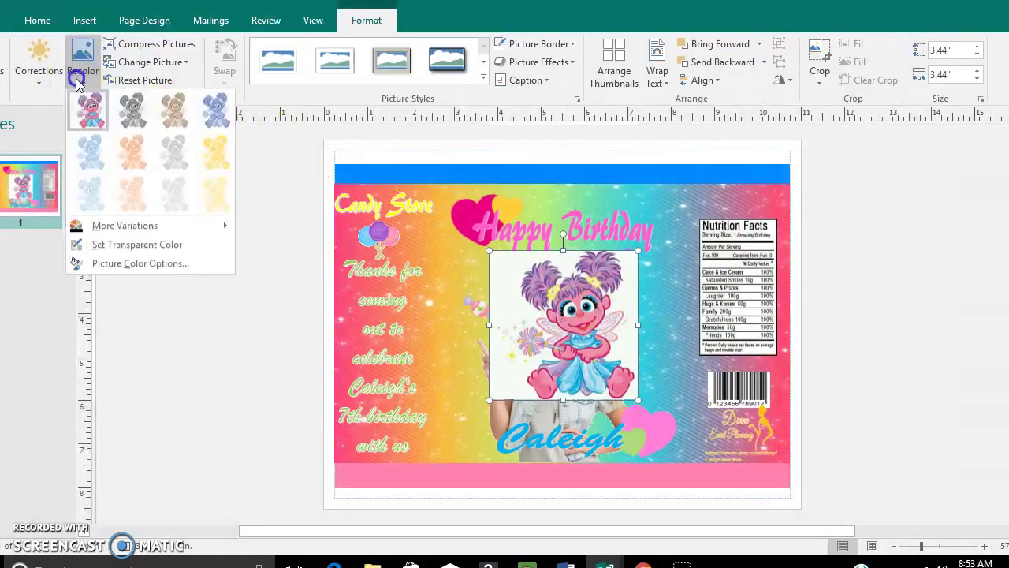
{"action": "left_click", "coordinate": [125, 248]}
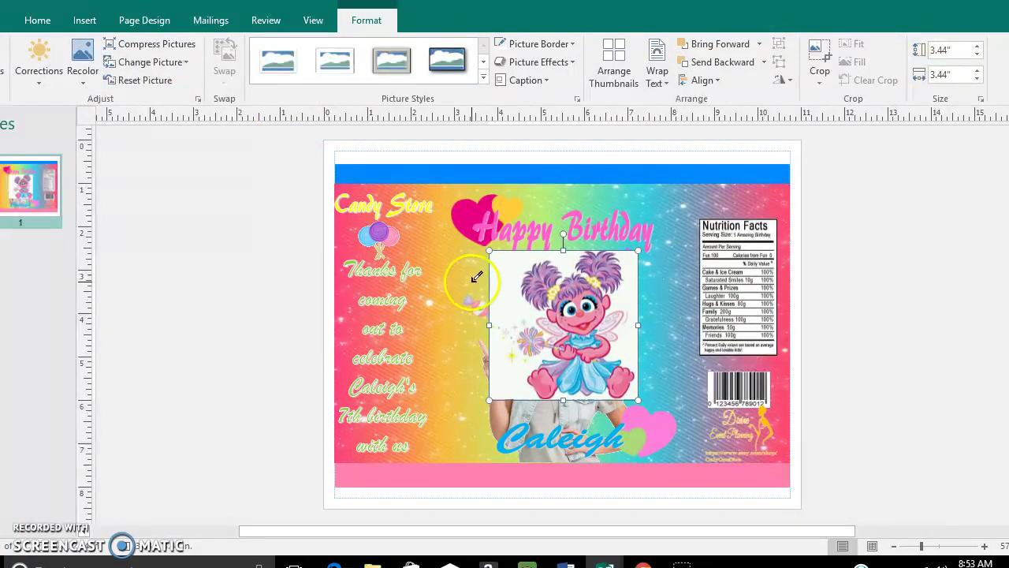
{"action": "left_click", "coordinate": [498, 281]}
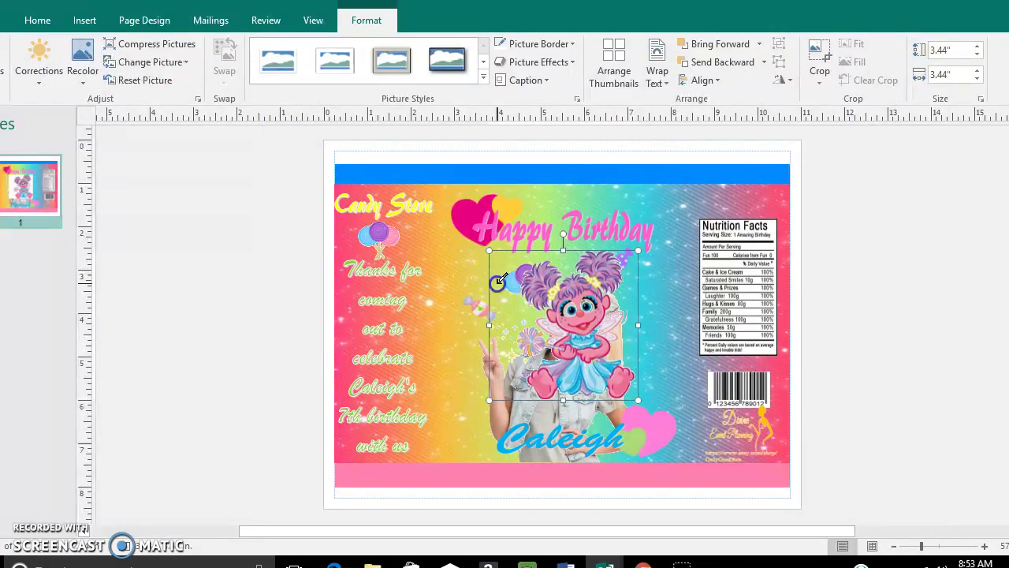
Move the Abby picture beside the girl's photo, overlapping the edge of the Nutrition Facts label
{"action": "left_click", "coordinate": [581, 312]}
{"action": "left_click_drag", "start_coordinate": [550, 317], "coordinate": [640, 235]}
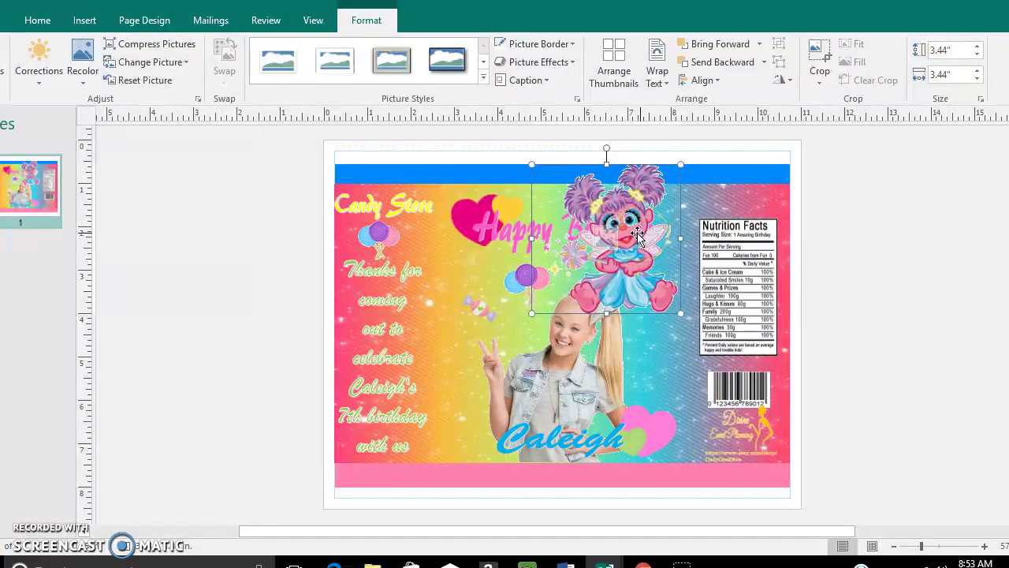
{"action": "left_click_drag", "start_coordinate": [733, 243], "coordinate": [669, 348]}
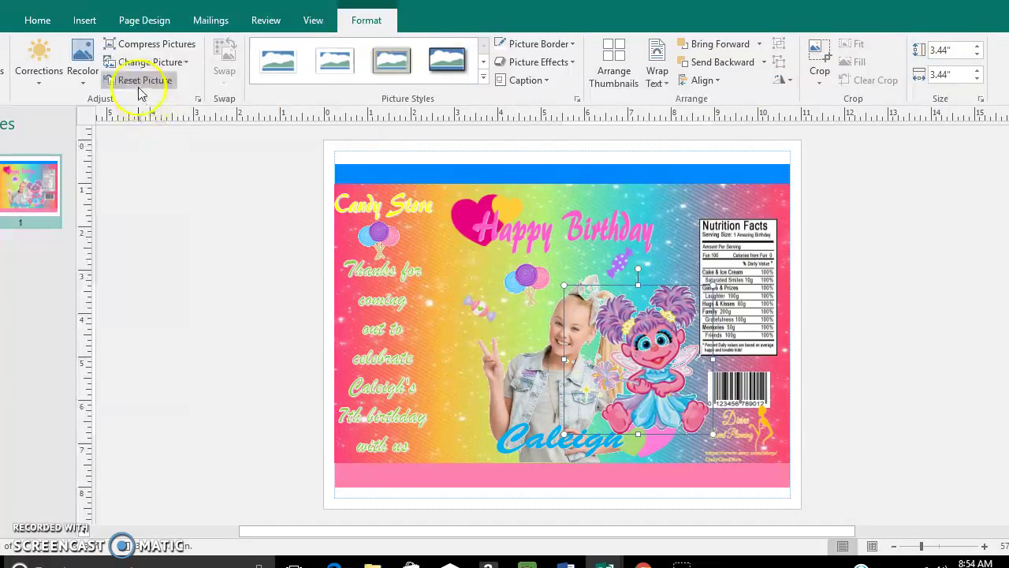
Draw an oval about 0.55" high by 0.4" wide over one of Abby's eyes
{"action": "left_click", "coordinate": [84, 23]}
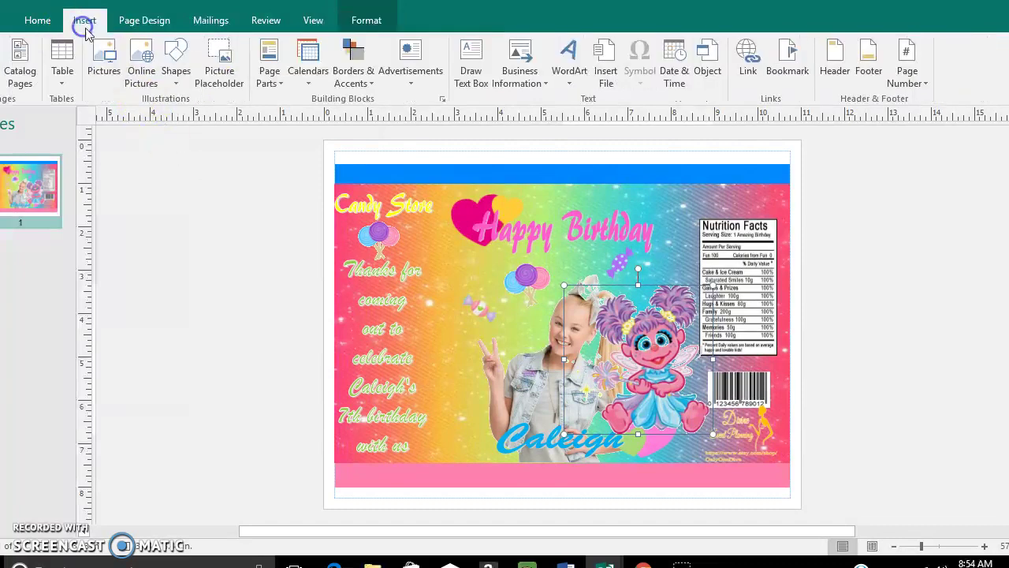
{"action": "left_click", "coordinate": [175, 59]}
{"action": "left_click", "coordinate": [233, 115]}
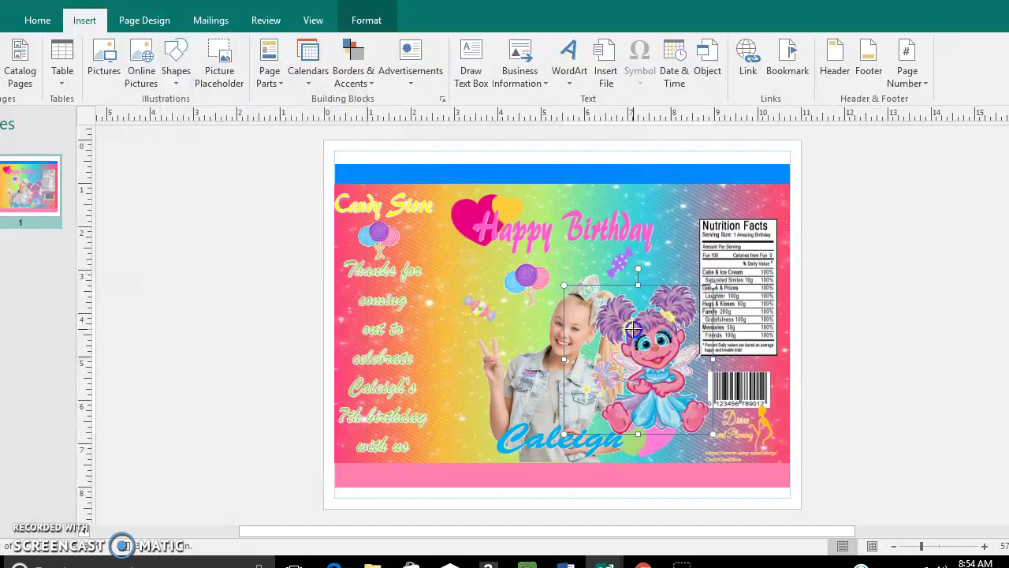
{"action": "left_click_drag", "start_coordinate": [633, 330], "coordinate": [653, 353]}
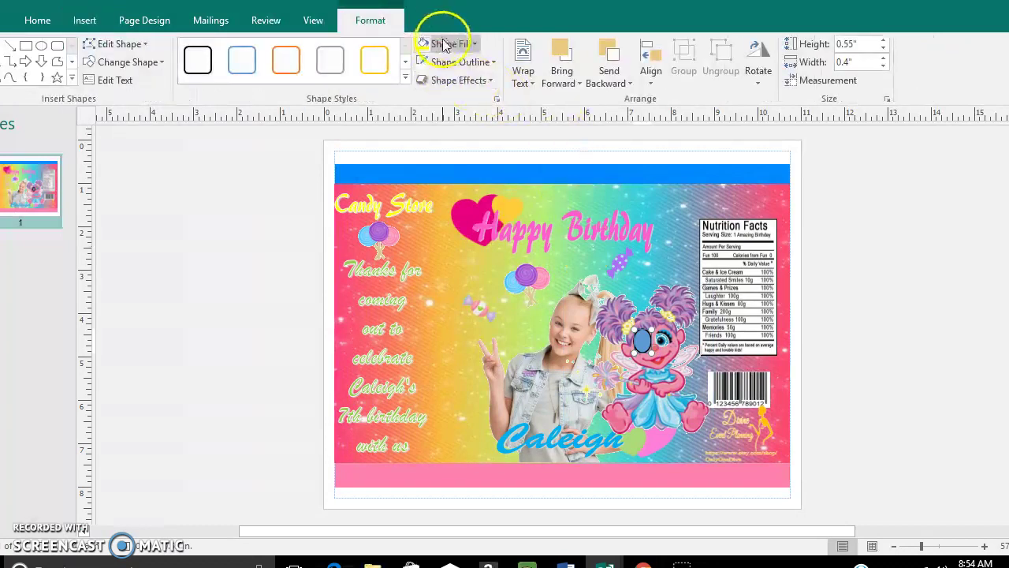
Fill the oval with white and get rid of its black outline
{"action": "left_click", "coordinate": [445, 43]}
{"action": "left_click", "coordinate": [515, 79]}
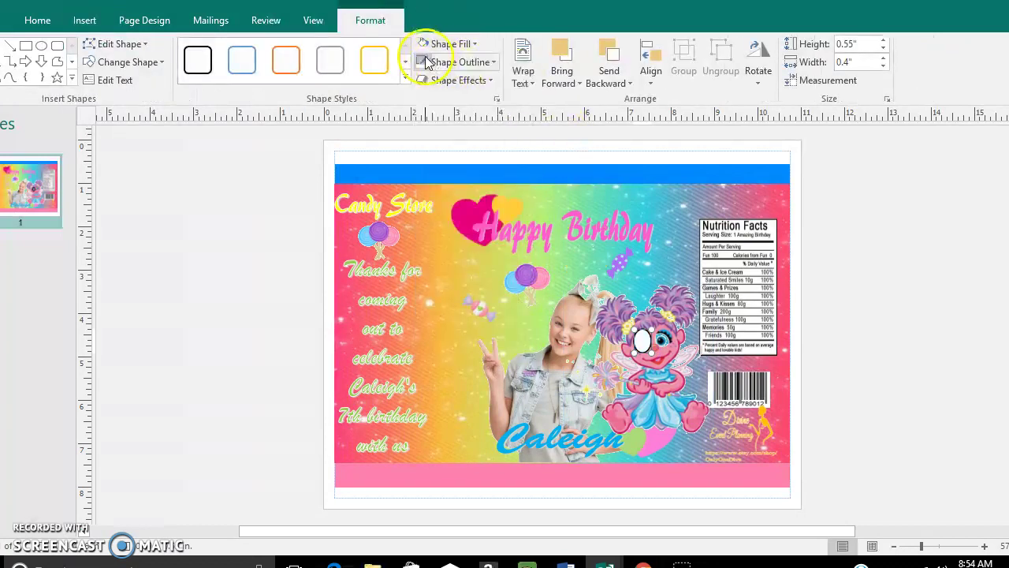
{"action": "left_click", "coordinate": [426, 63]}
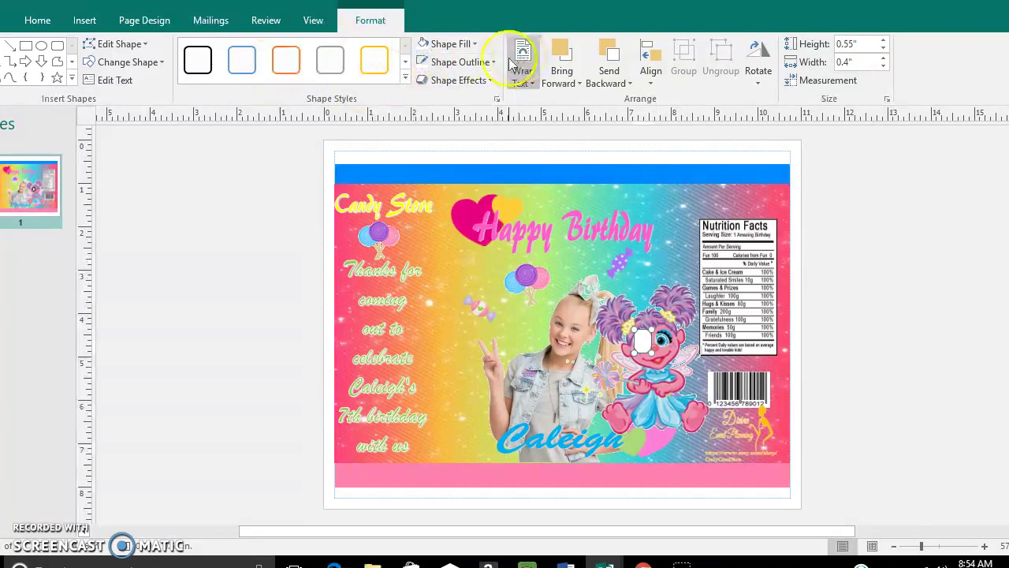
Send the white oval backward behind the Abby picture to back her transparent eye, and deselect it
{"action": "left_click", "coordinate": [613, 73]}
{"action": "left_click", "coordinate": [614, 99]}
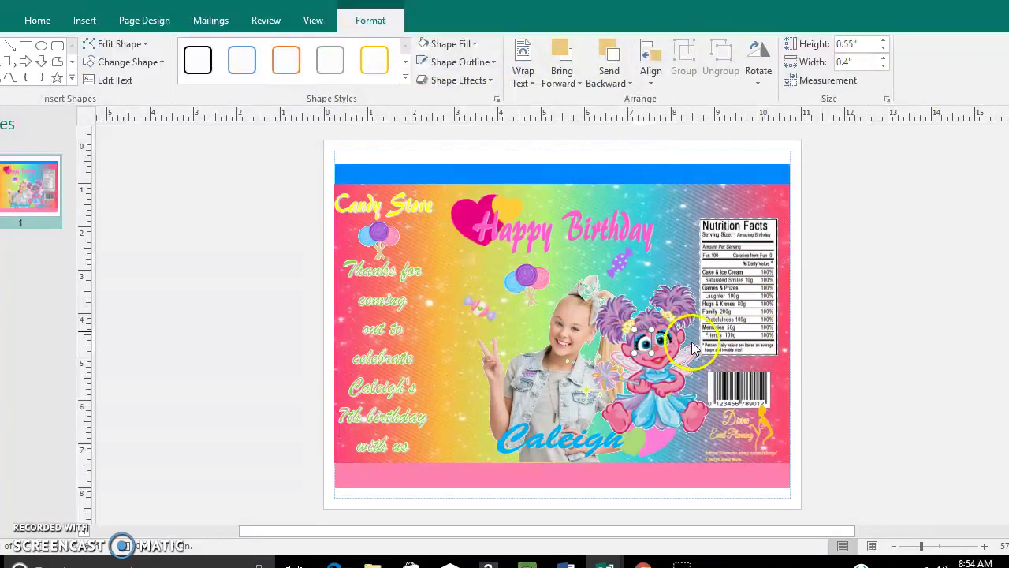
{"action": "left_click", "coordinate": [881, 360]}
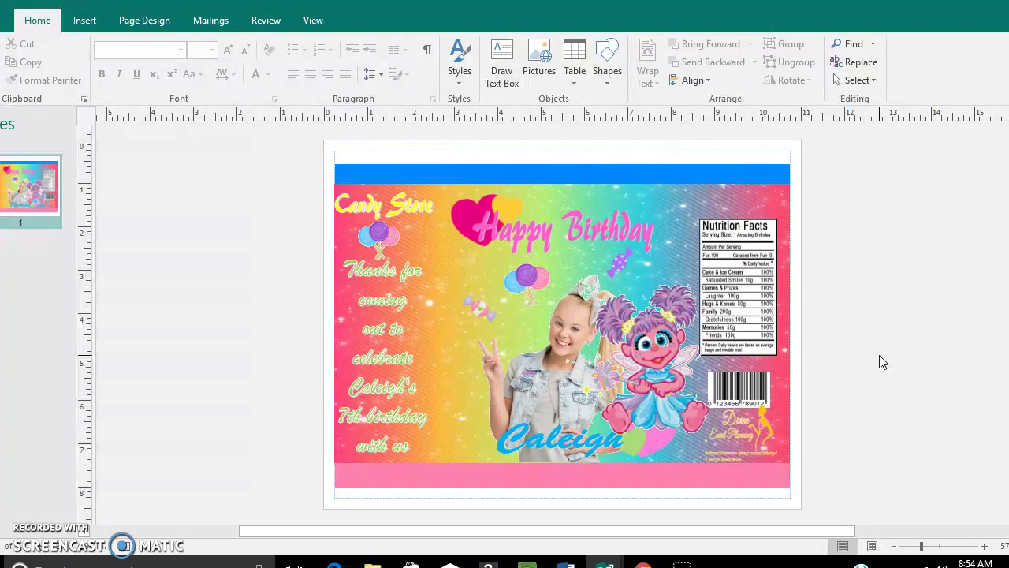
Delete the Abby picture and the white oval from the candy chip bag design
{"action": "left_click_drag", "start_coordinate": [623, 413], "coordinate": [666, 366]}
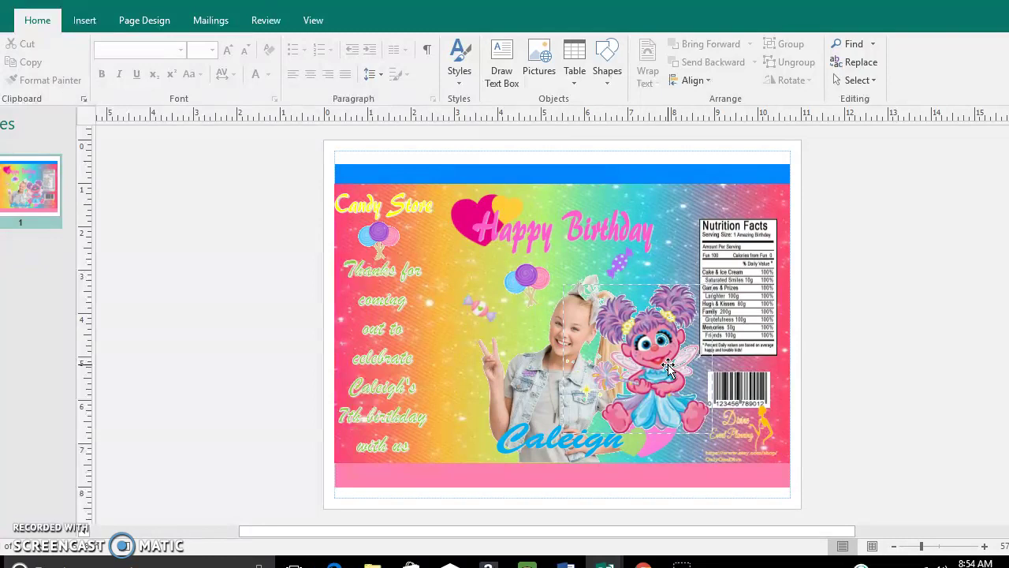
{"action": "left_click", "coordinate": [667, 364]}
{"action": "key", "text": "Delete"}
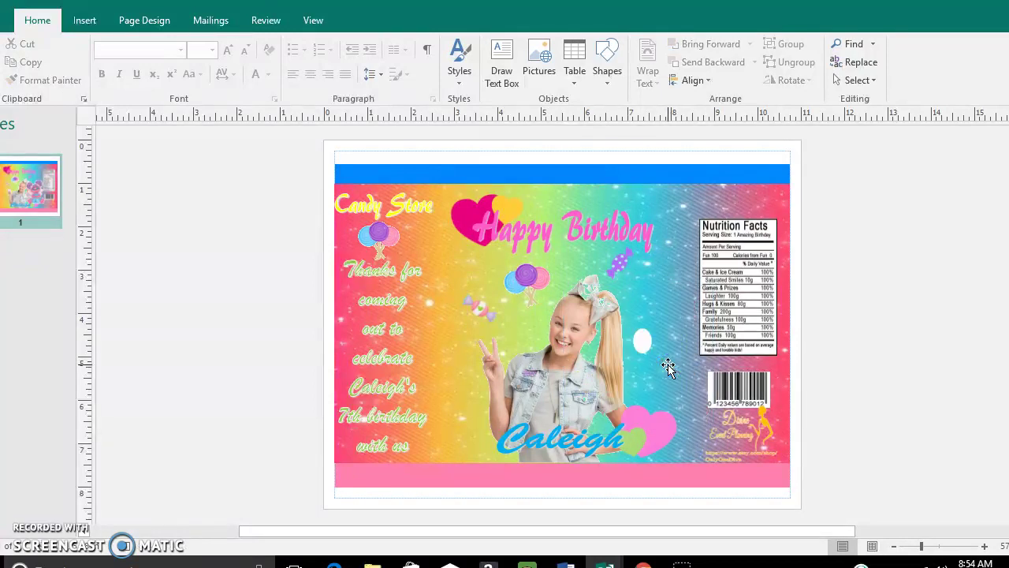
{"action": "left_click", "coordinate": [643, 343]}
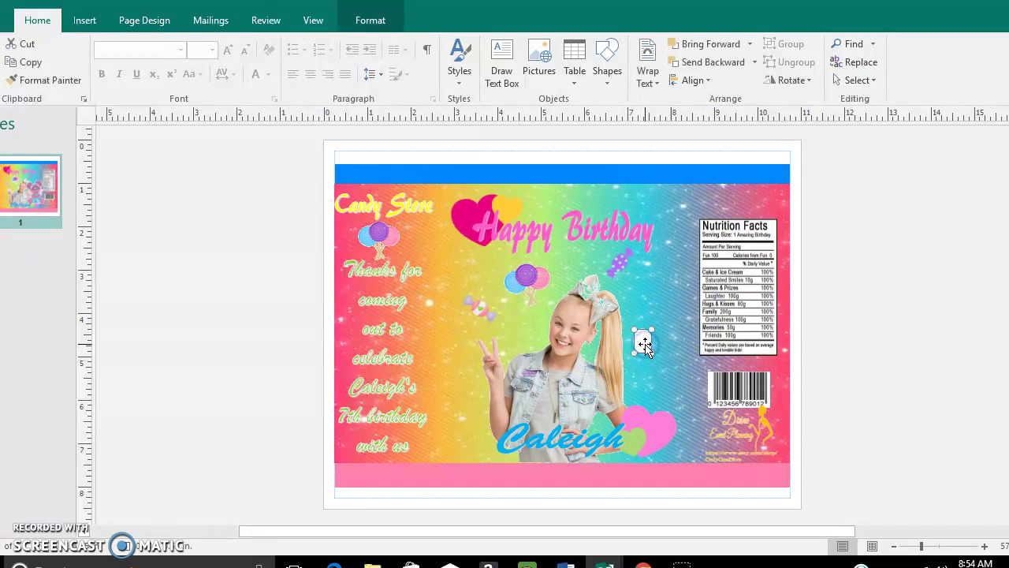
{"action": "key", "text": "Delete"}
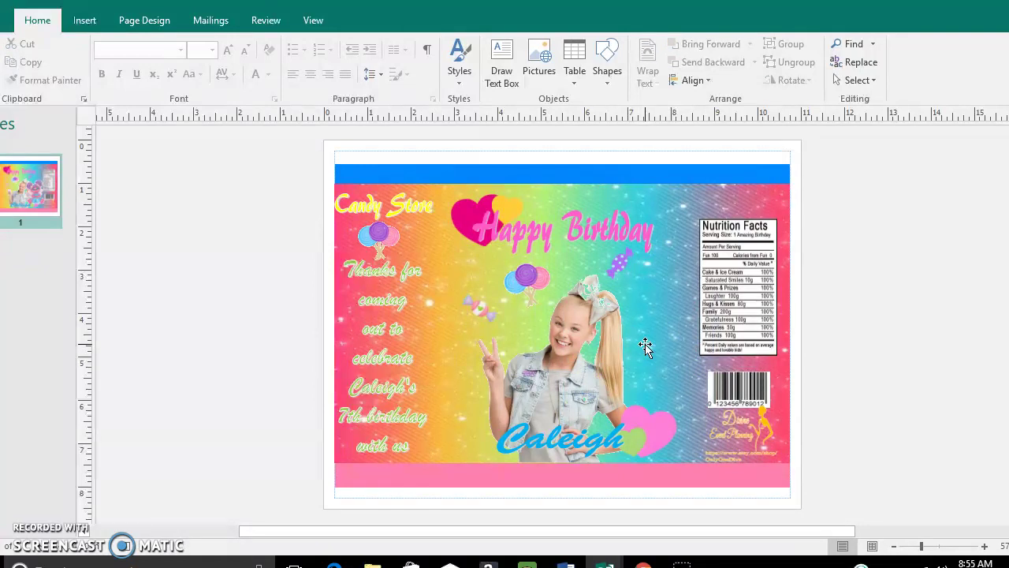